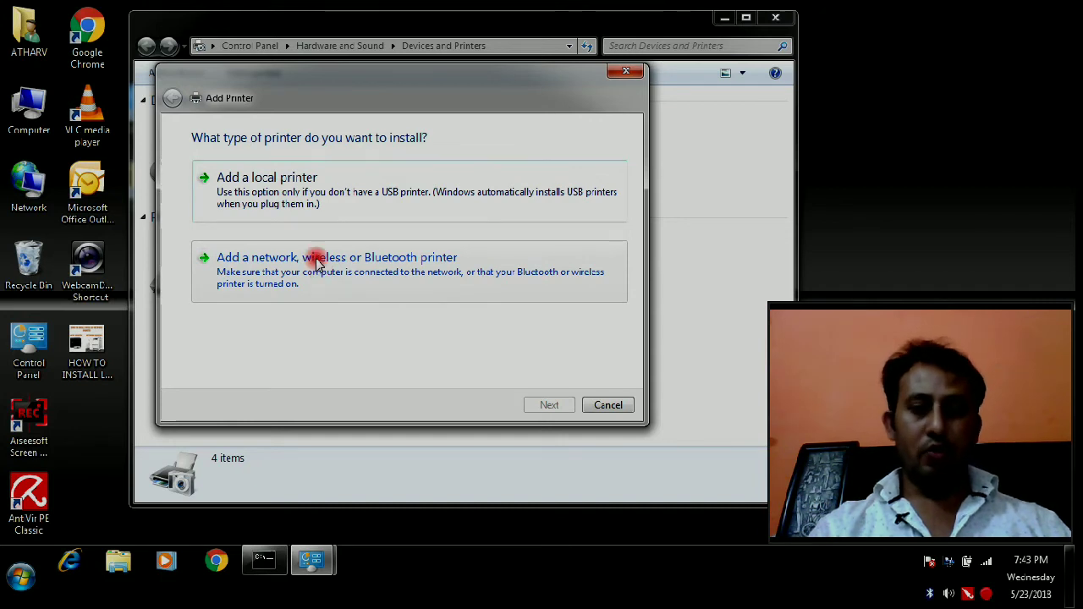
Step: Start adding a local printer on the existing LPT1 port and select the HP LaserJet 2300 Series PS model
{"action": "left_click", "coordinate": [285, 180]}
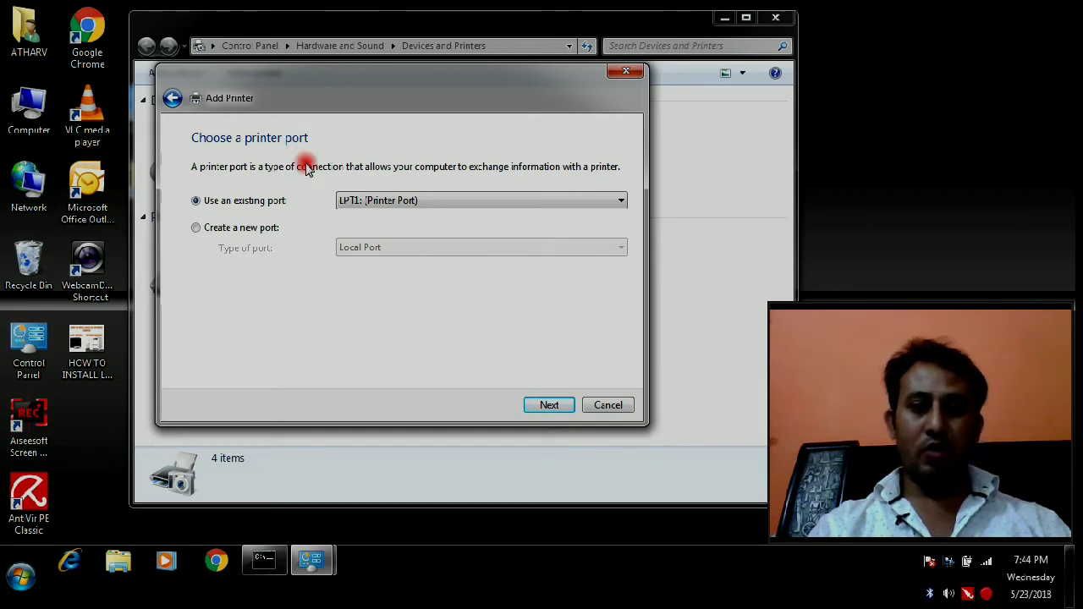
{"action": "left_click", "coordinate": [549, 405]}
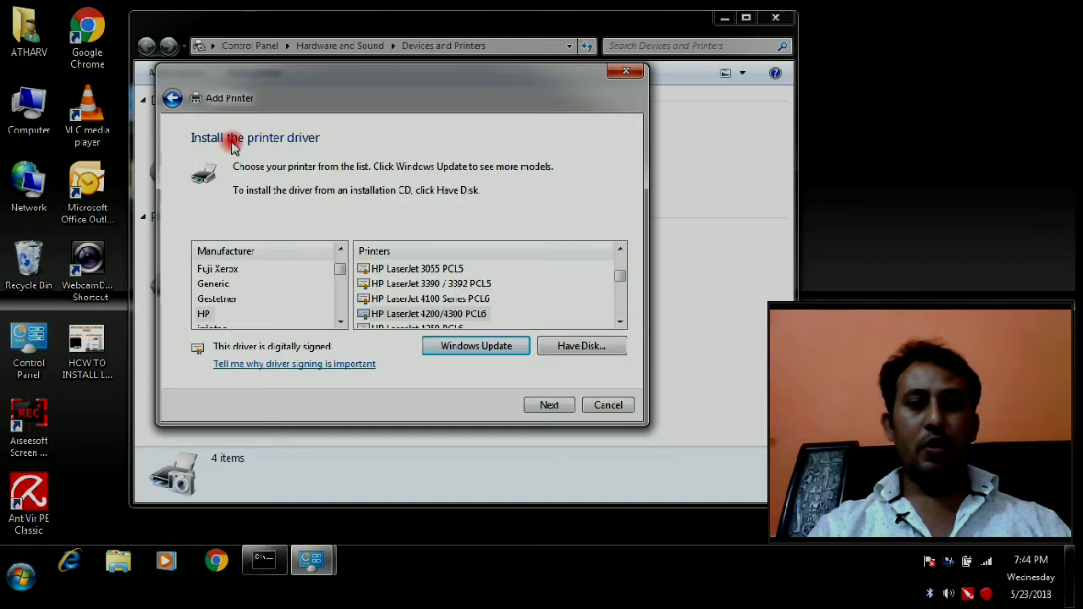
{"action": "left_click", "coordinate": [225, 285]}
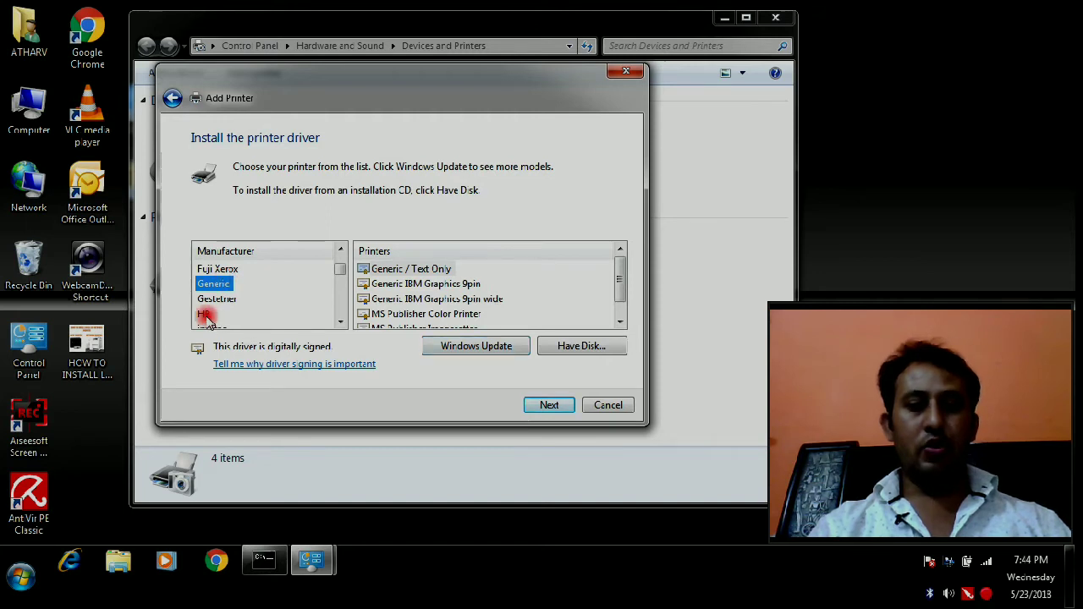
{"action": "left_click", "coordinate": [206, 314]}
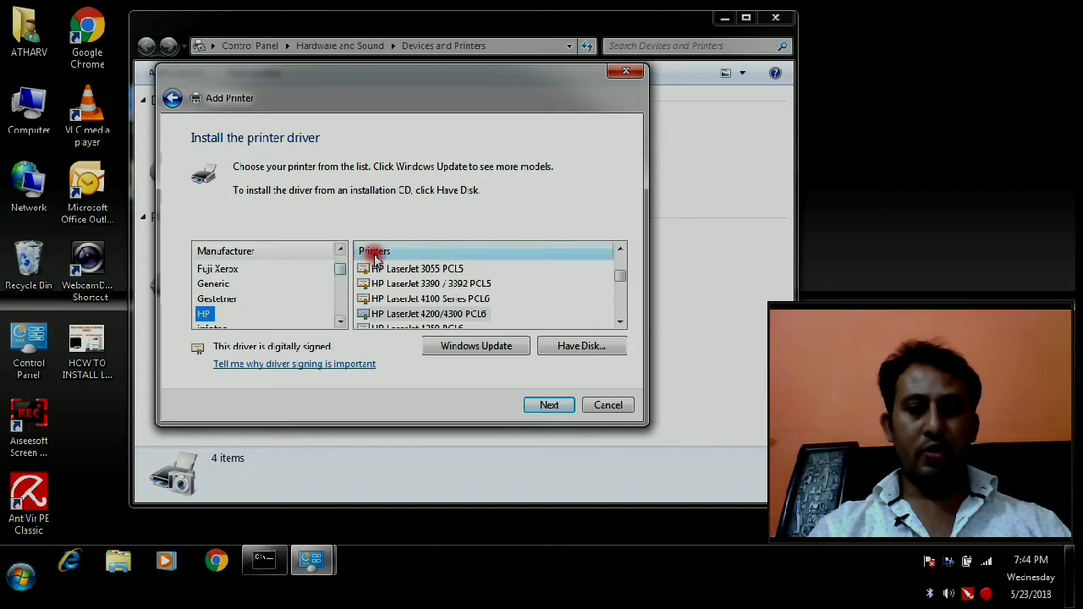
{"action": "left_click", "coordinate": [387, 282]}
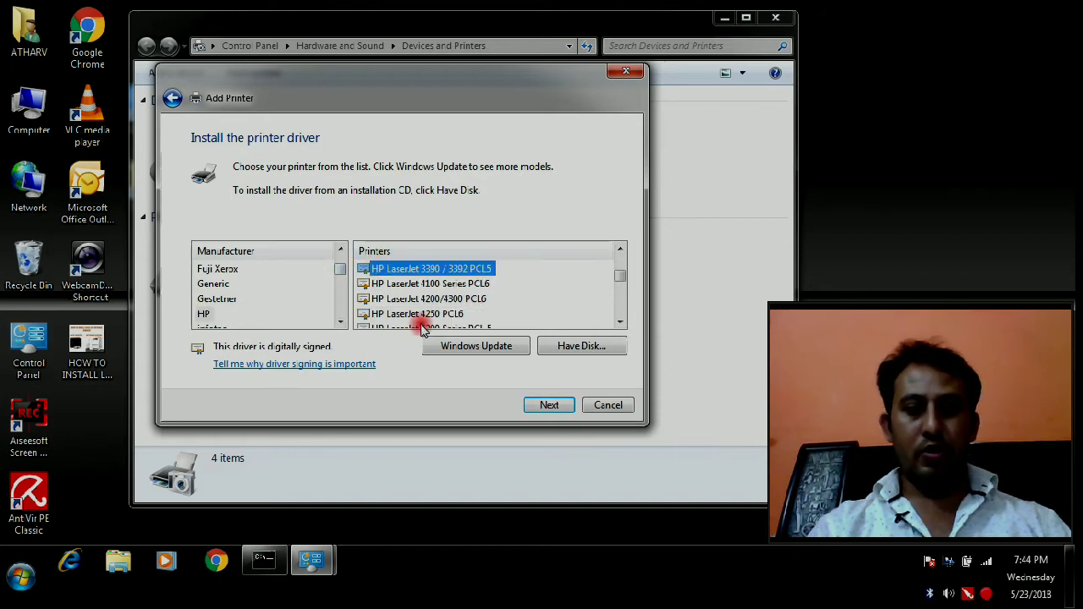
{"action": "scroll", "coordinate": [419, 321], "scroll_direction": "up", "scroll_amount": 2}
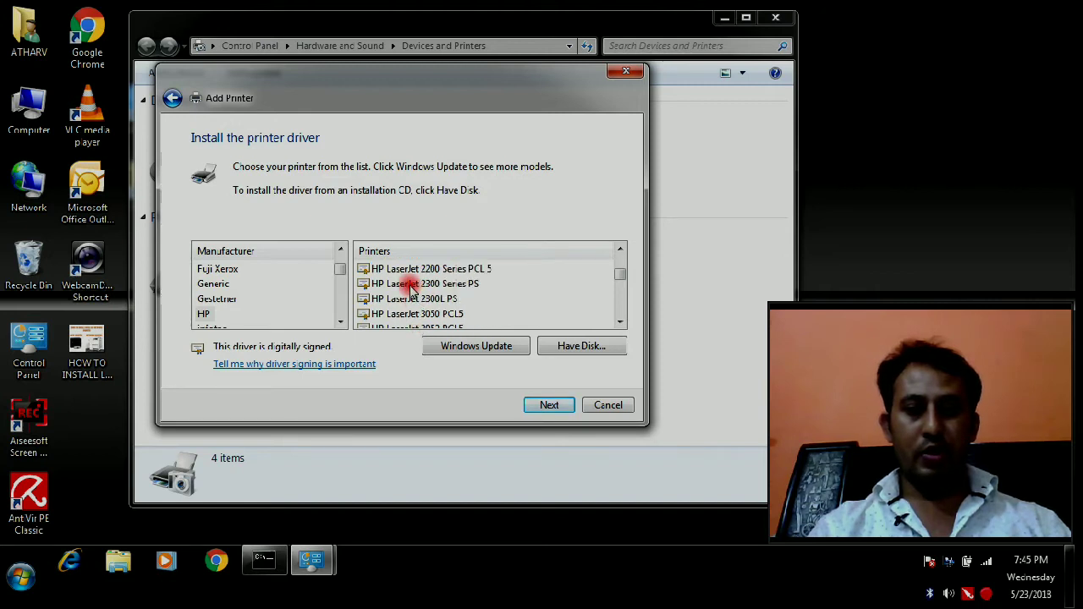
{"action": "left_click", "coordinate": [410, 285]}
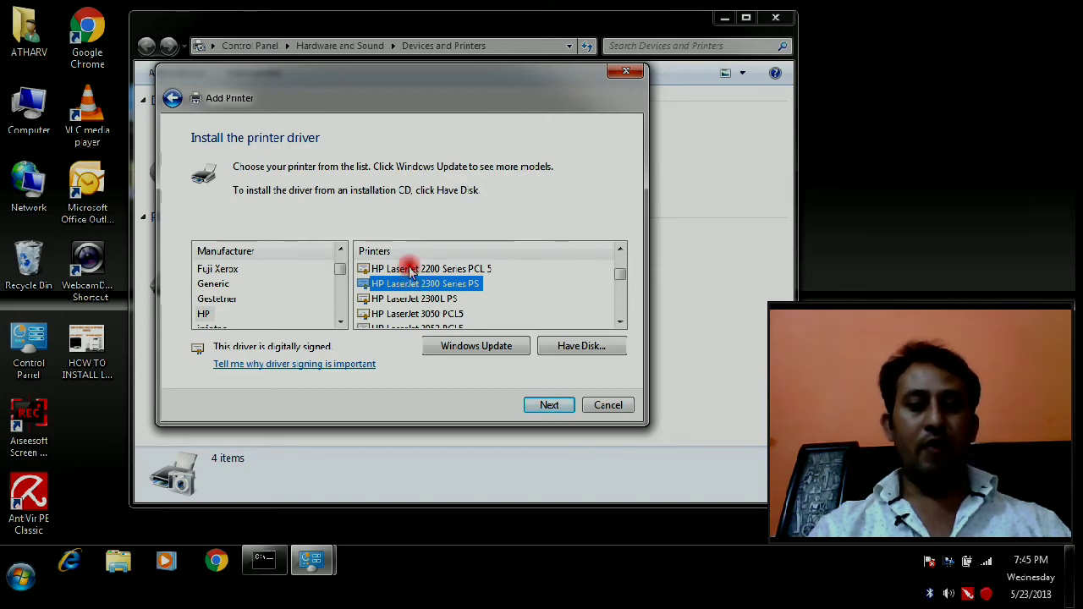
{"action": "left_click", "coordinate": [570, 351]}
{"action": "left_click", "coordinate": [517, 324]}
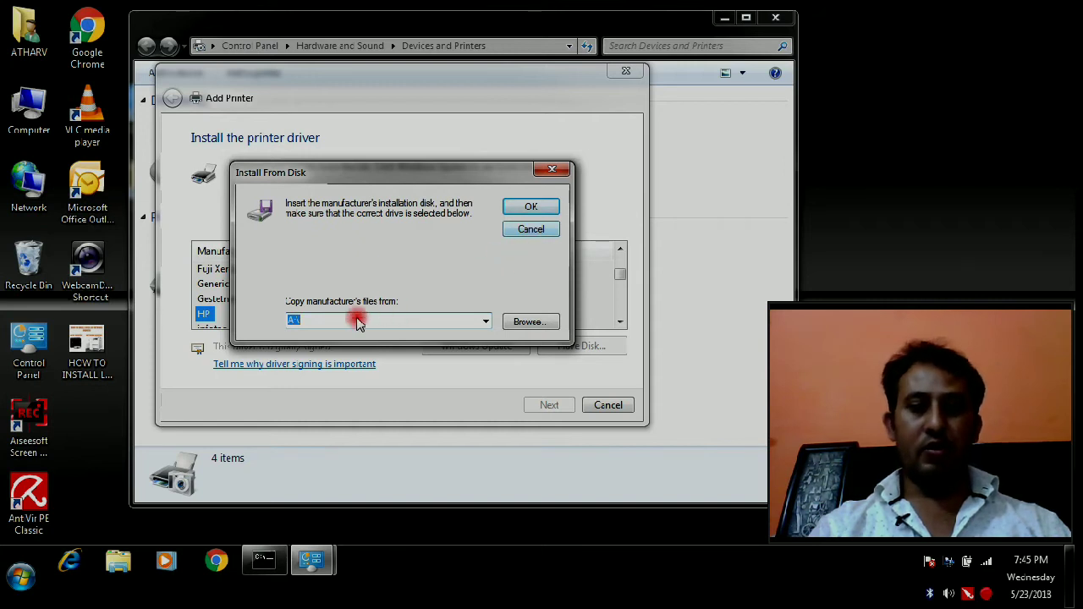
{"action": "left_click", "coordinate": [530, 231]}
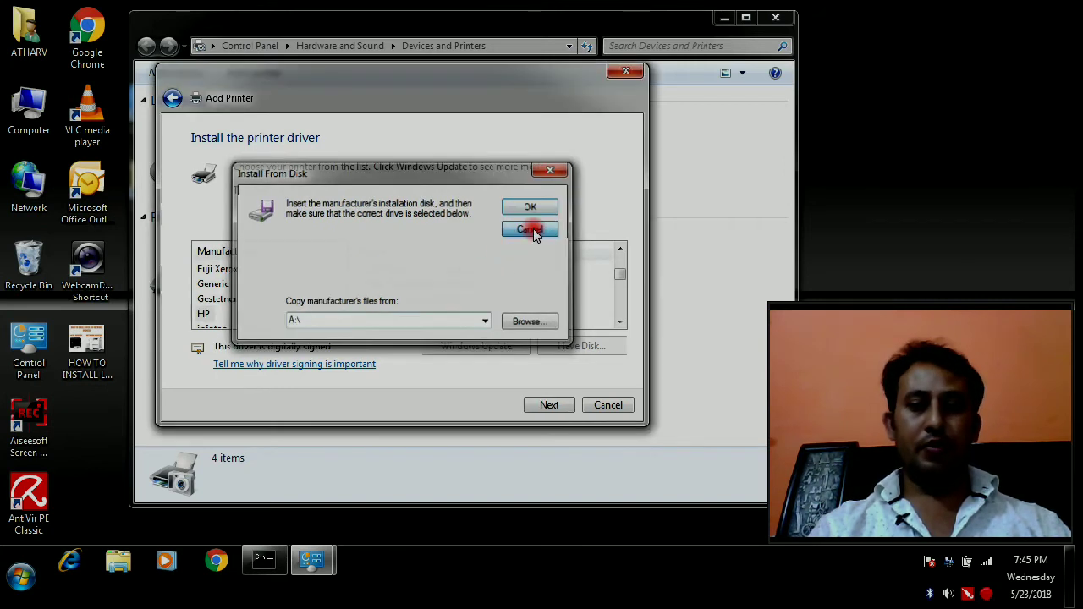
Step: Select the HP LaserJet 2300 Series PS driver and keep using the currently installed driver version
{"action": "left_click", "coordinate": [419, 285]}
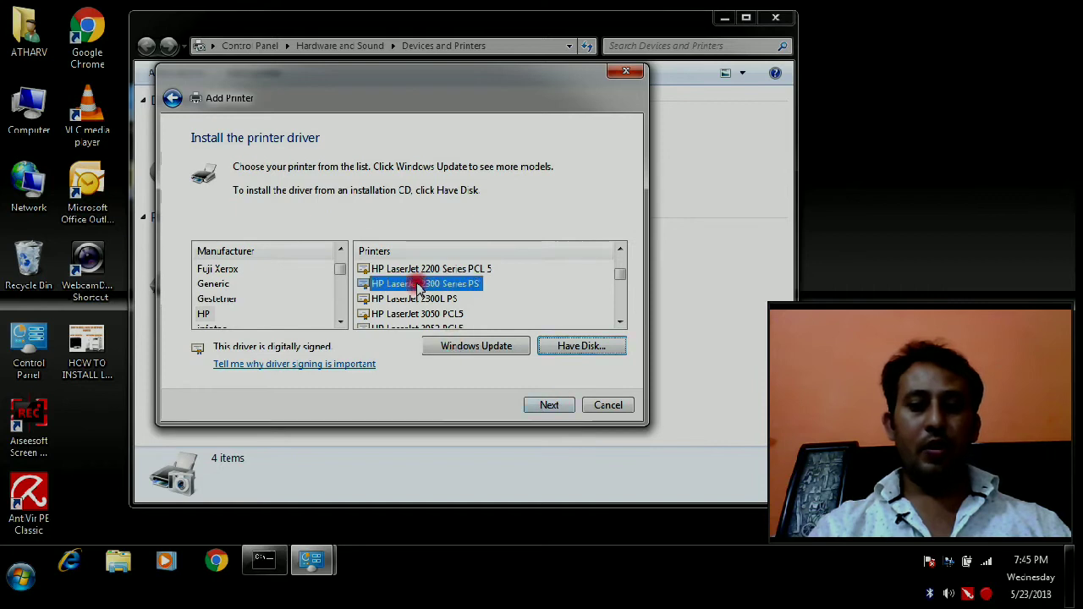
{"action": "left_click", "coordinate": [549, 405]}
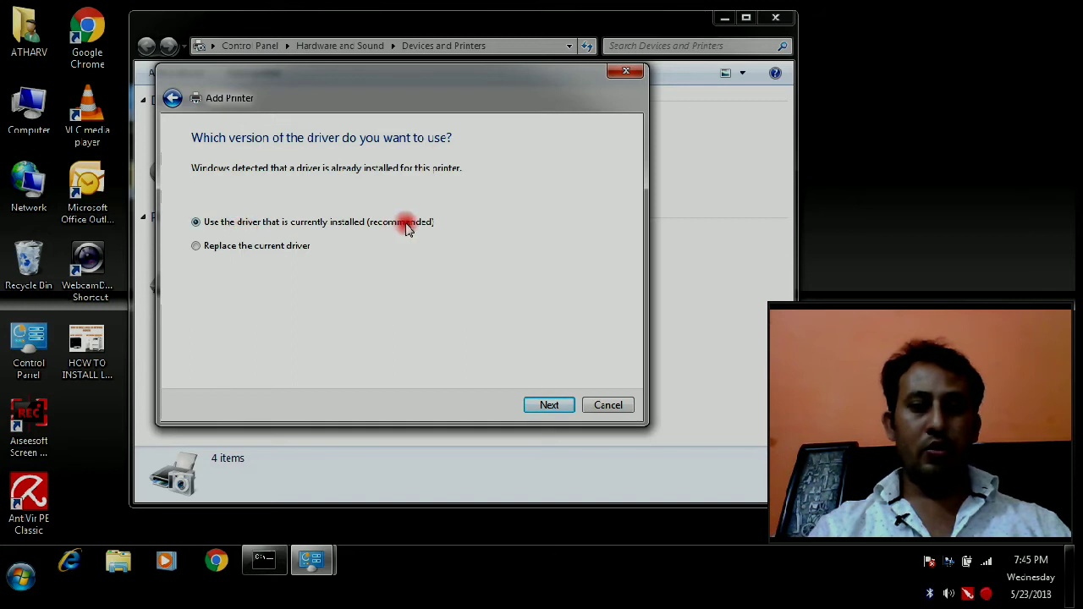
{"action": "left_click", "coordinate": [545, 408]}
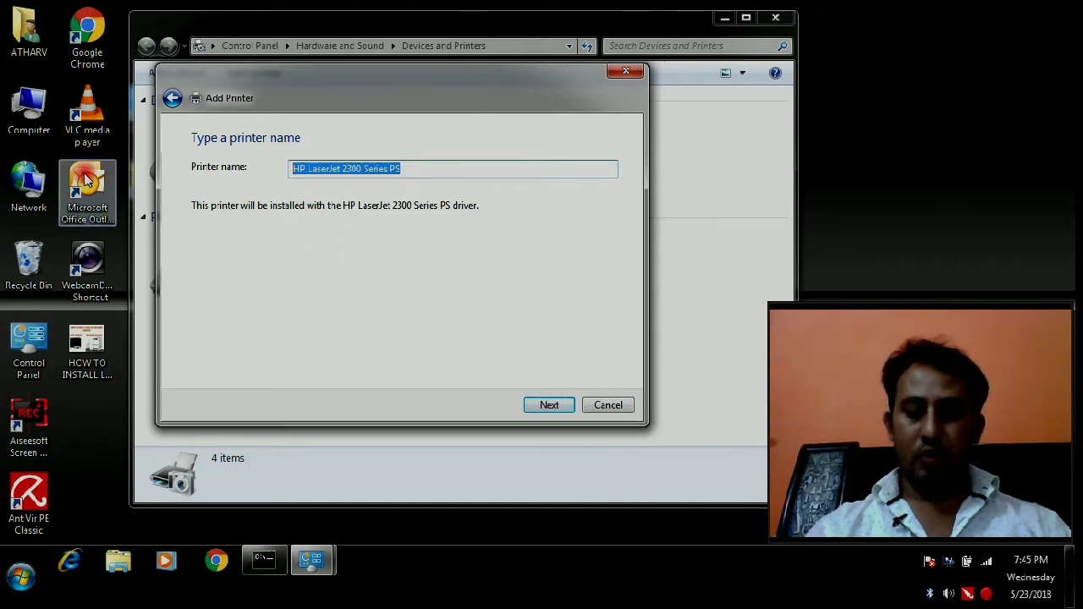
Step: Name the printer LOCAL PRINTER and finish adding it without sharing it or printing a test page
{"action": "key", "text": "BackSpace"}
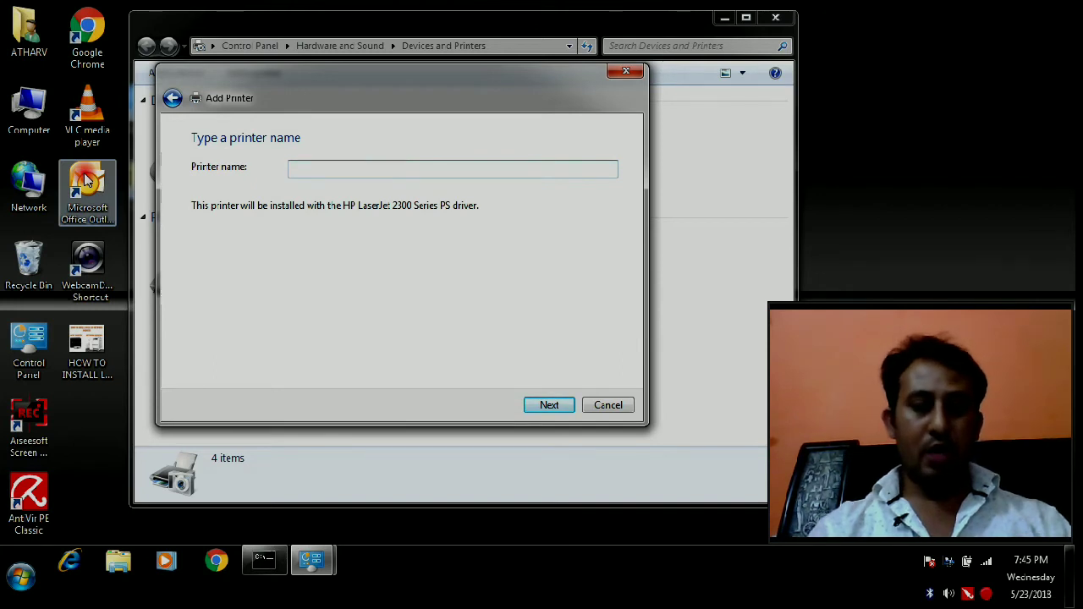
{"action": "type", "text": "LO"}
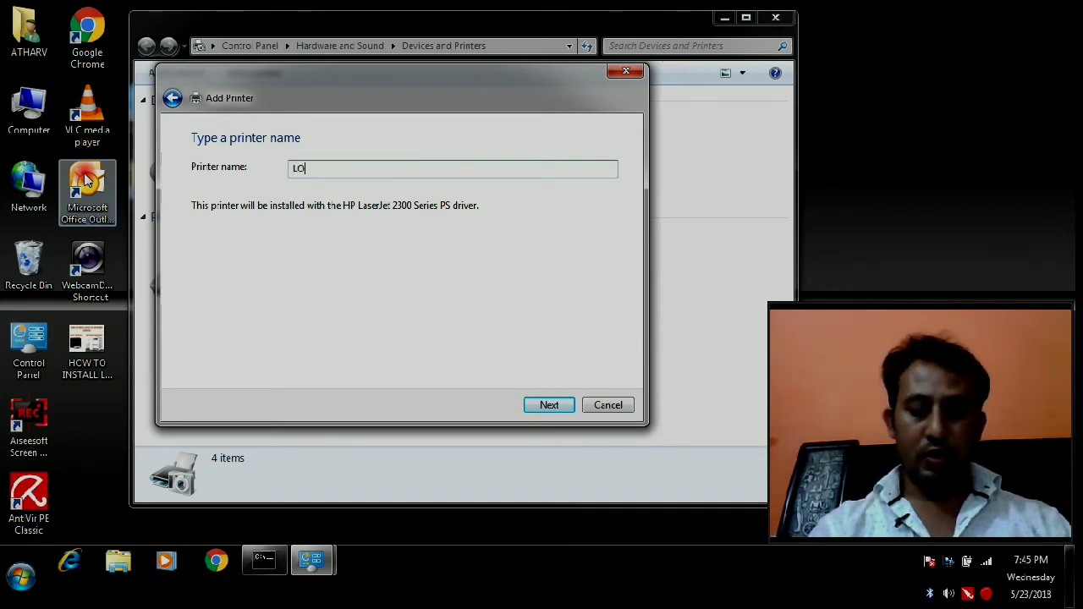
{"action": "type", "text": "CAL PRI"}
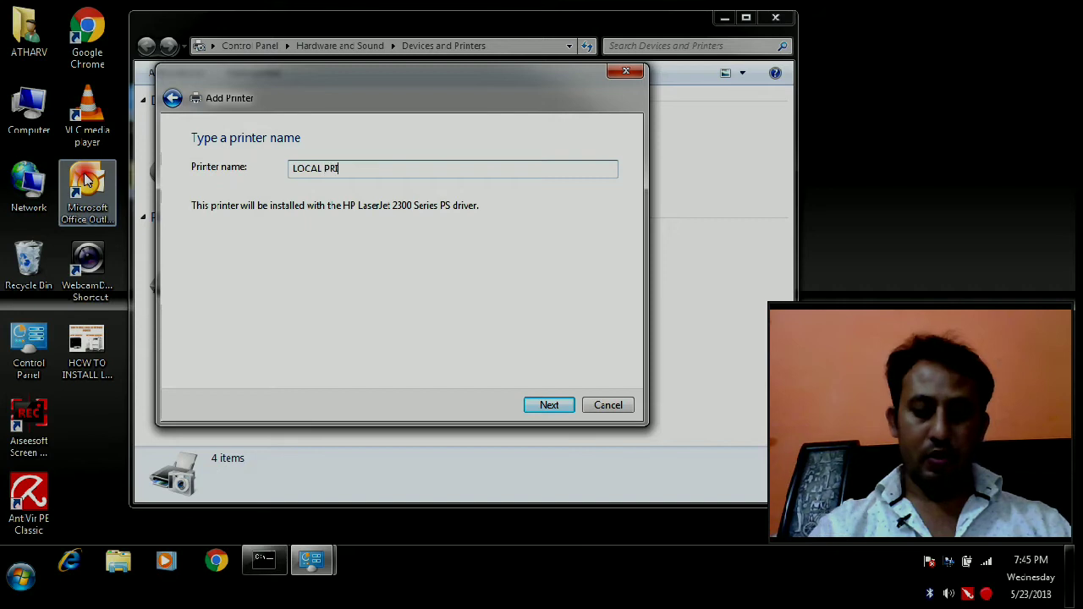
{"action": "type", "text": "NTER"}
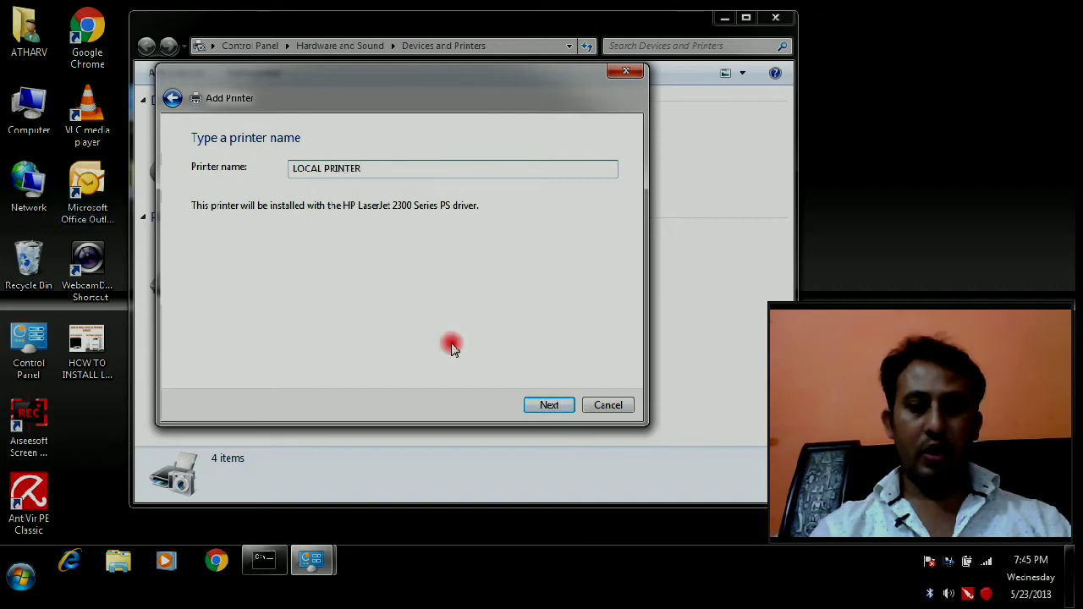
{"action": "left_click", "coordinate": [543, 405]}
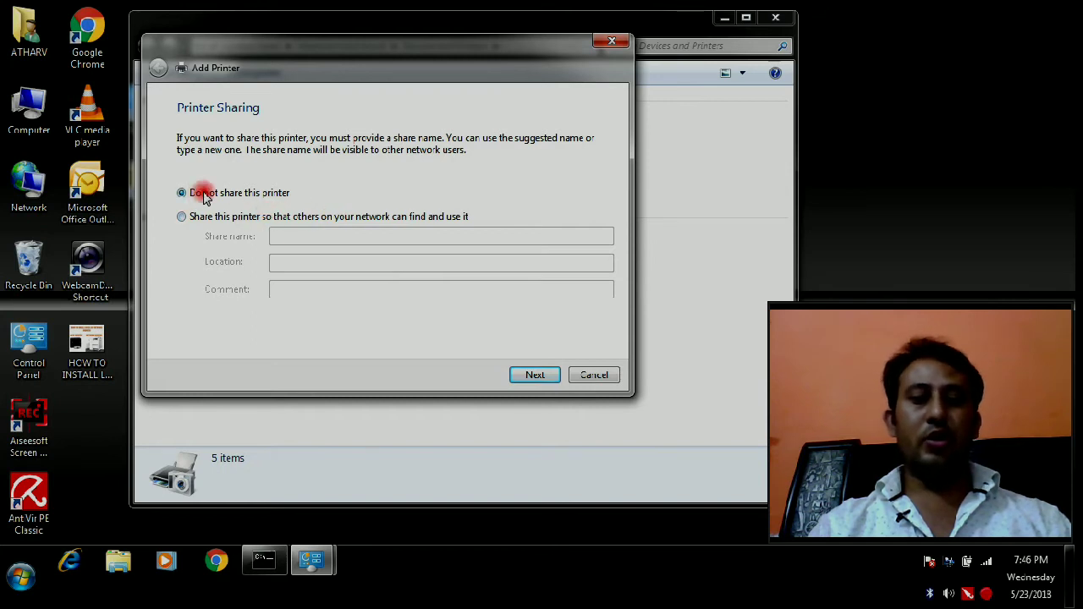
{"action": "left_click", "coordinate": [532, 376]}
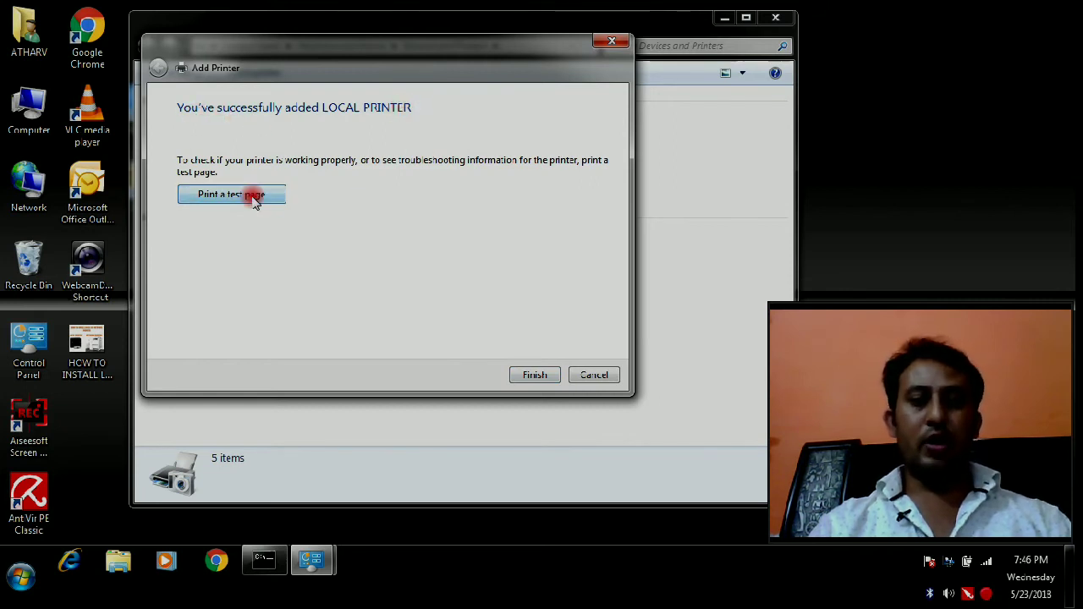
{"action": "left_click", "coordinate": [539, 378]}
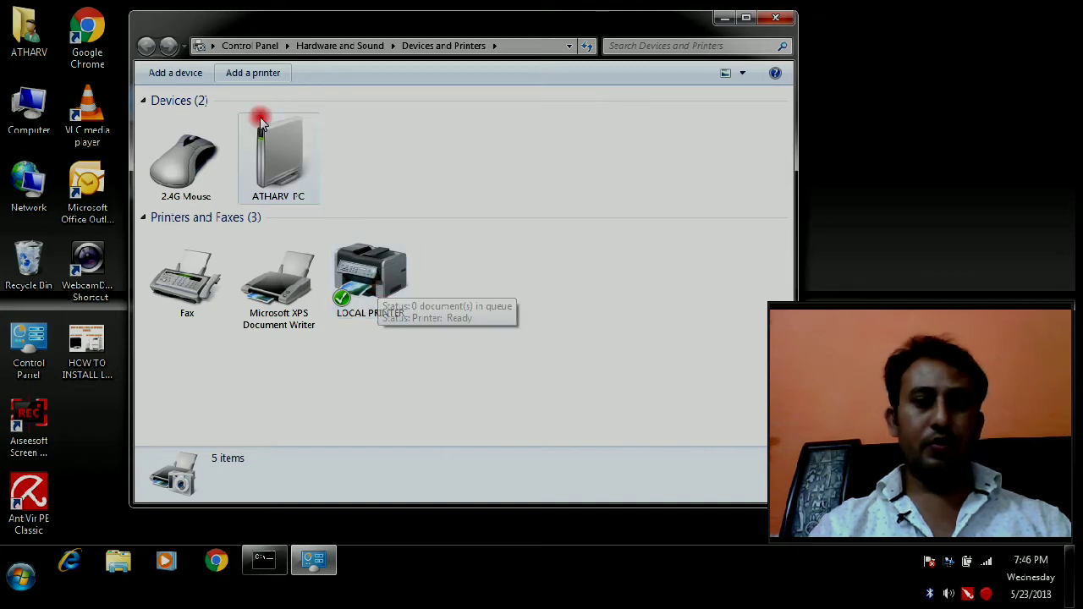
Step: Start adding a network printer, stop the automatic search and choose to add it by TCP/IP address or hostname
{"action": "left_click", "coordinate": [253, 77]}
{"action": "left_click_drag", "start_coordinate": [383, 127], "coordinate": [264, 66]}
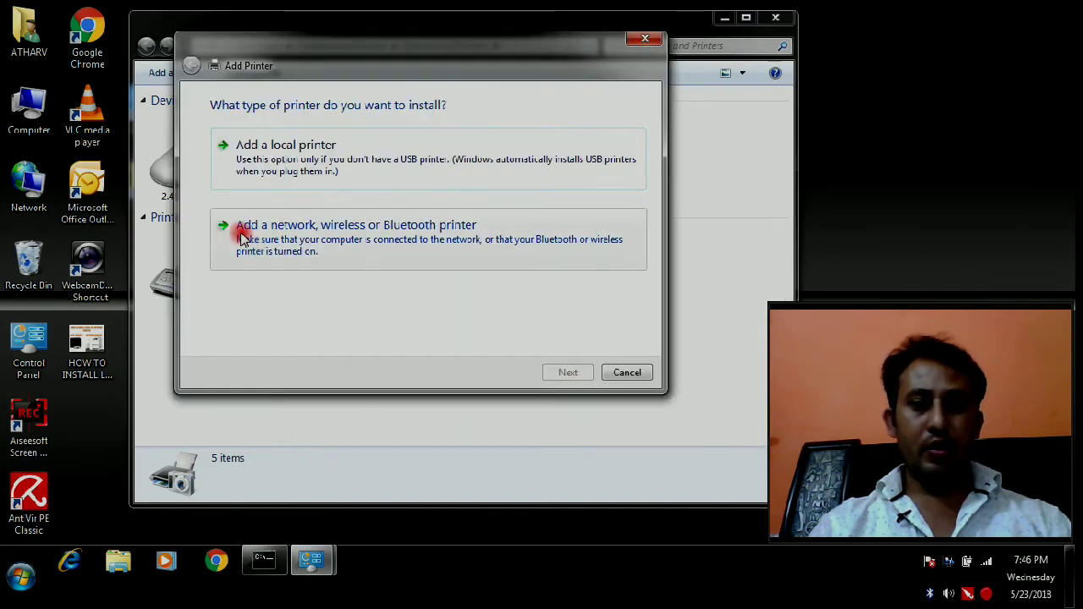
{"action": "left_click", "coordinate": [290, 237]}
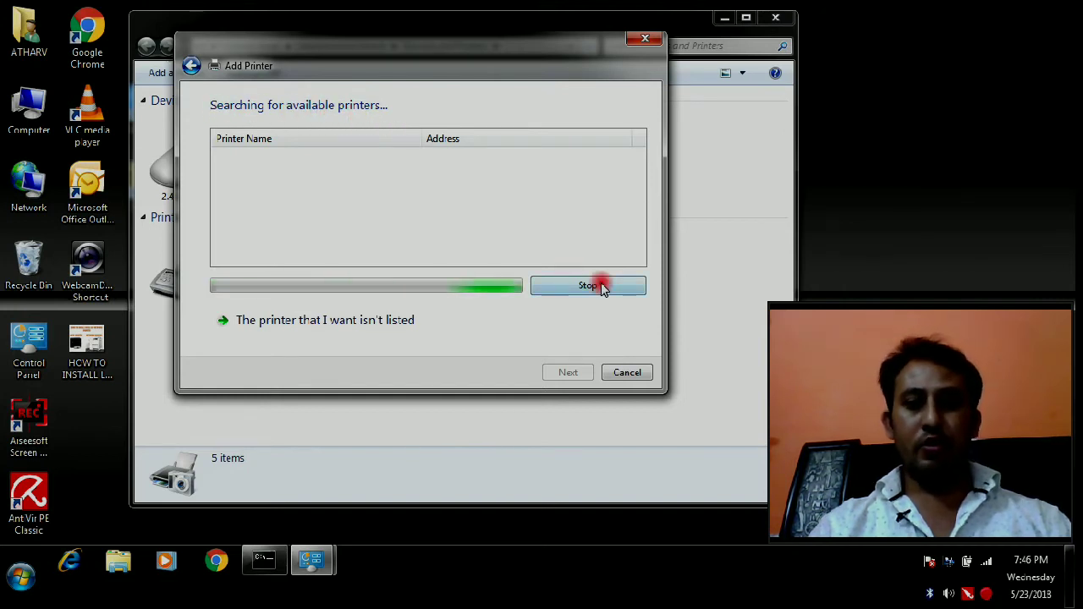
{"action": "left_click", "coordinate": [604, 287]}
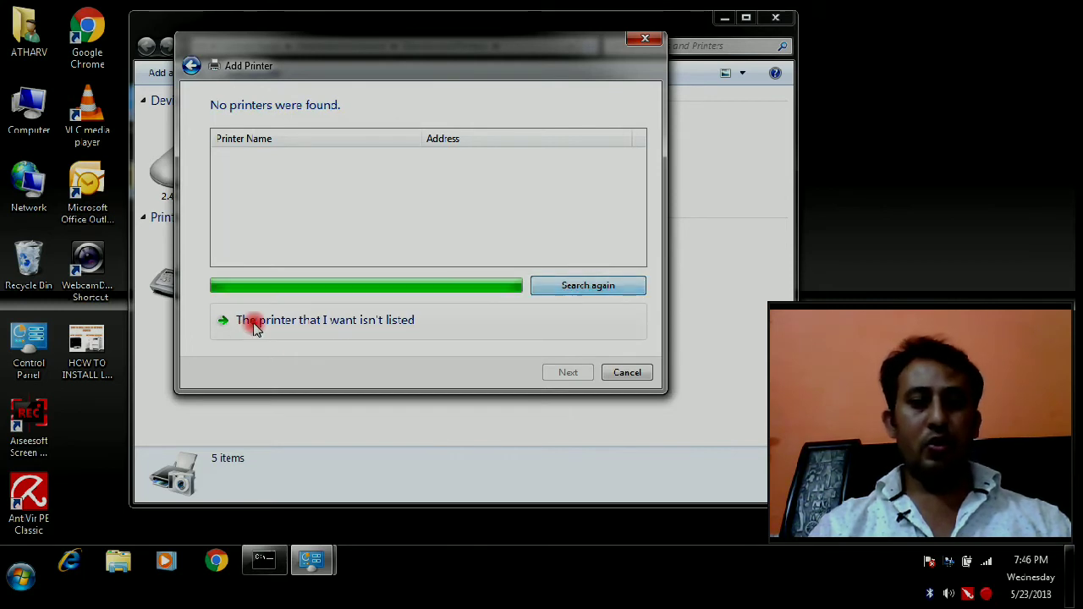
{"action": "left_click", "coordinate": [370, 328]}
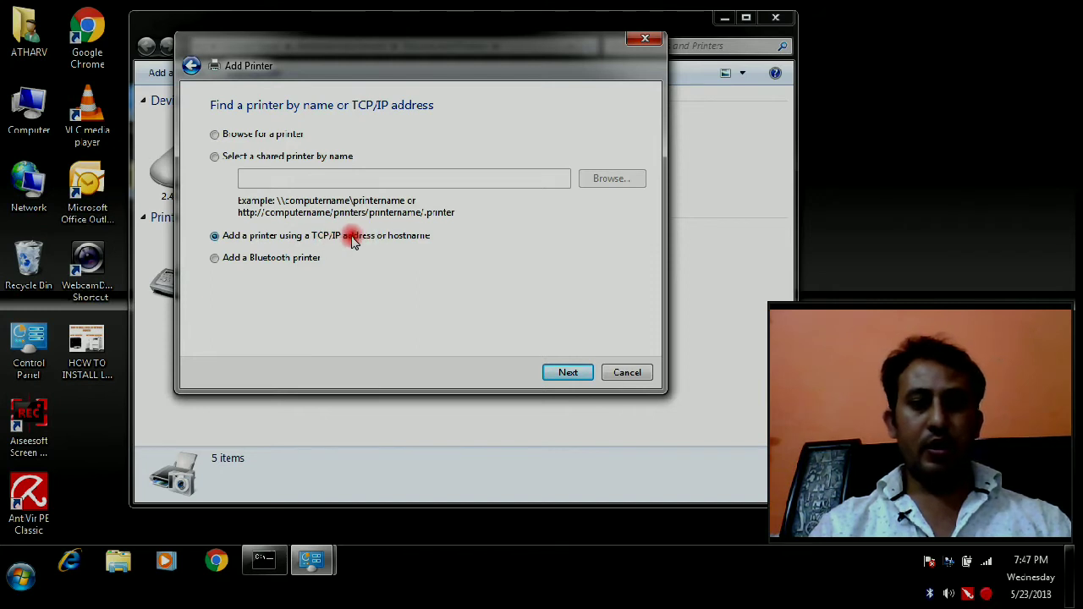
{"action": "left_click", "coordinate": [565, 375]}
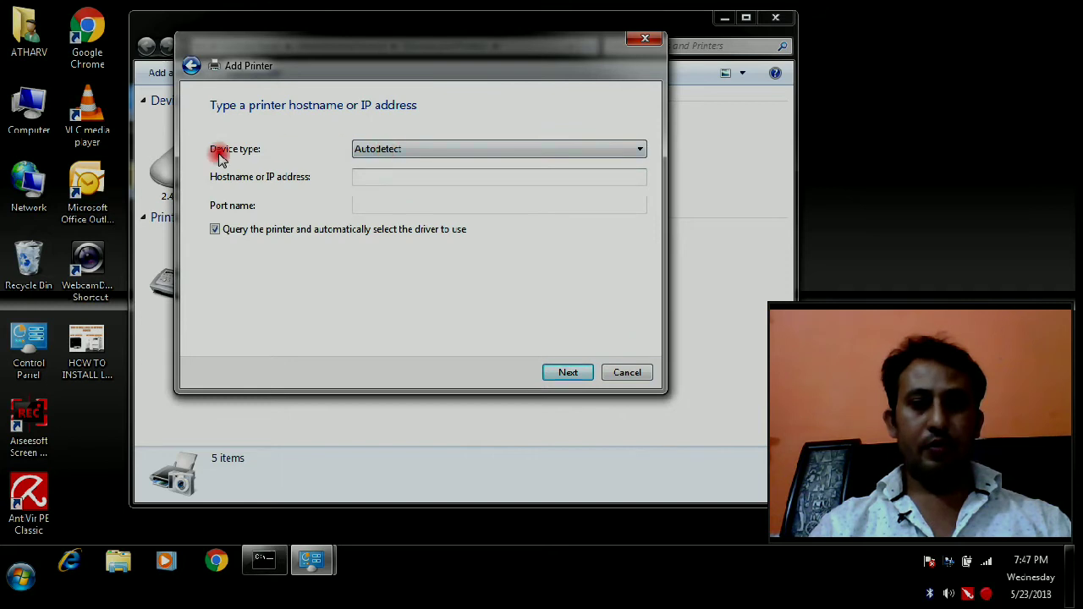
Step: Set the device type to TCP/IP Device and enter 192.168.0.1 as the printer's IP address
{"action": "left_click", "coordinate": [388, 149]}
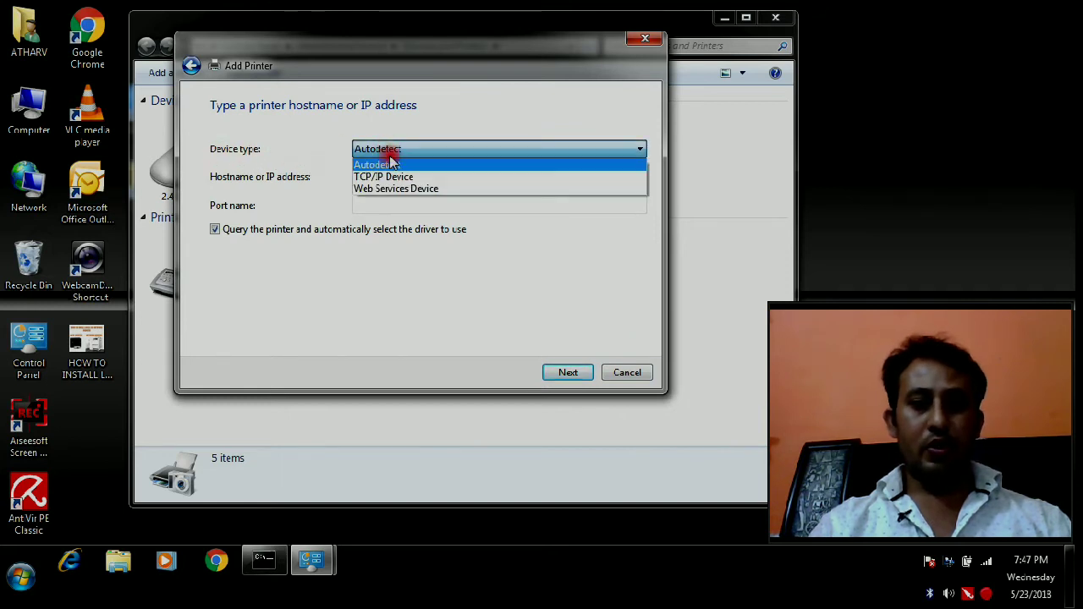
{"action": "left_click", "coordinate": [386, 176]}
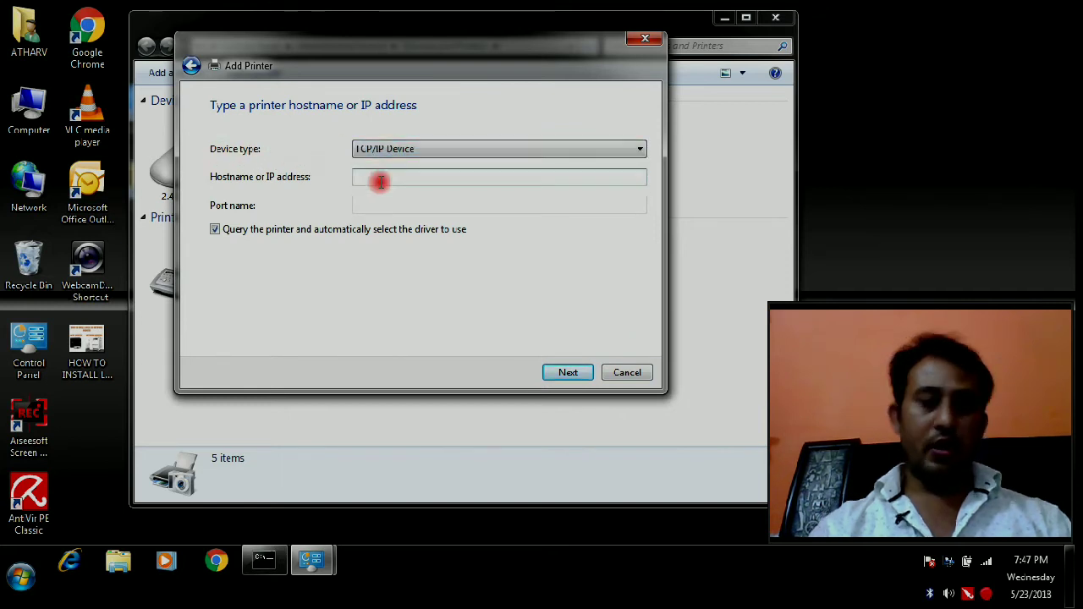
{"action": "left_click", "coordinate": [380, 181]}
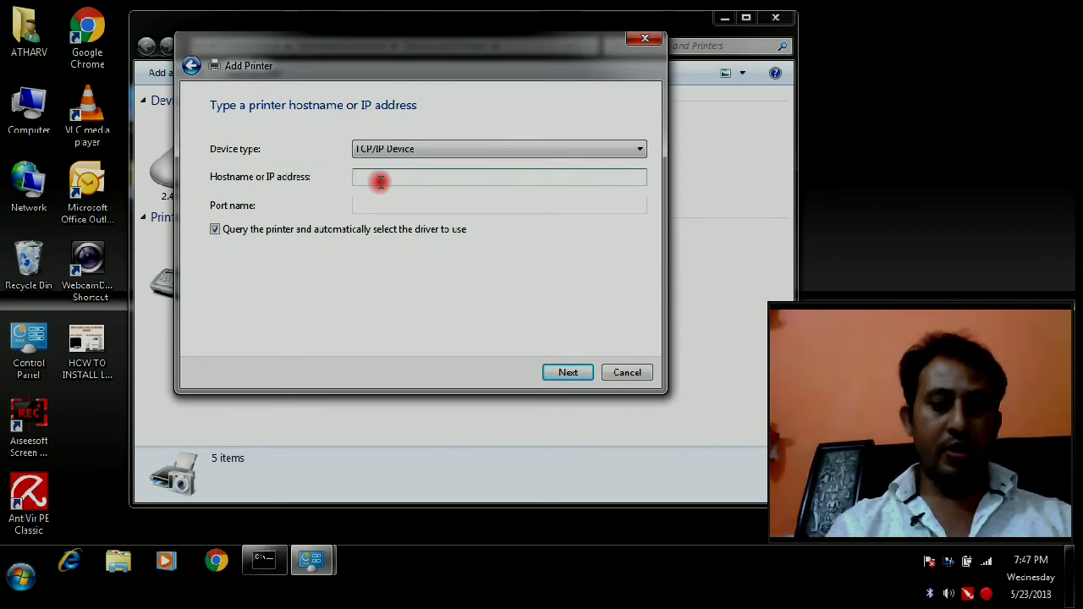
{"action": "type", "text": "192.168"}
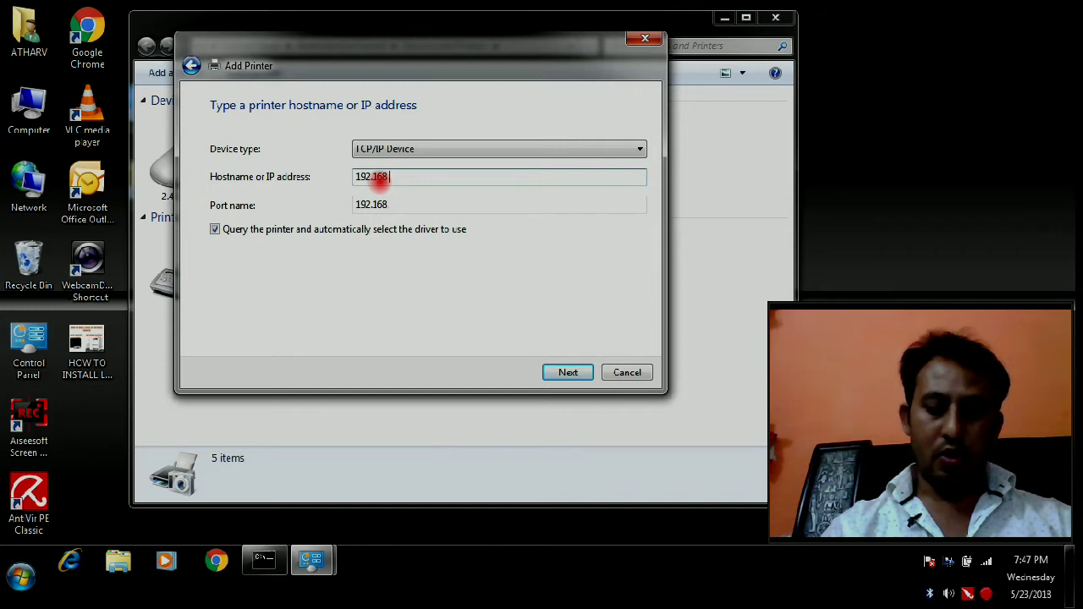
{"action": "type", "text": ".0.1"}
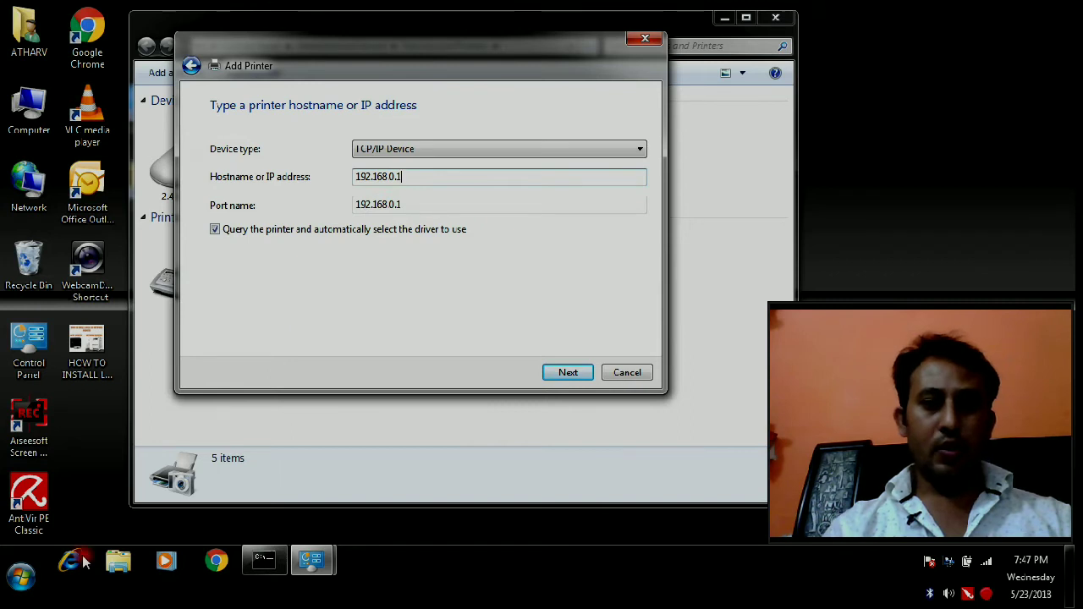
Step: Switch to the Command Prompt, widen it to examine the running ping to 192.168.0.1, and close it
{"action": "left_click", "coordinate": [21, 577]}
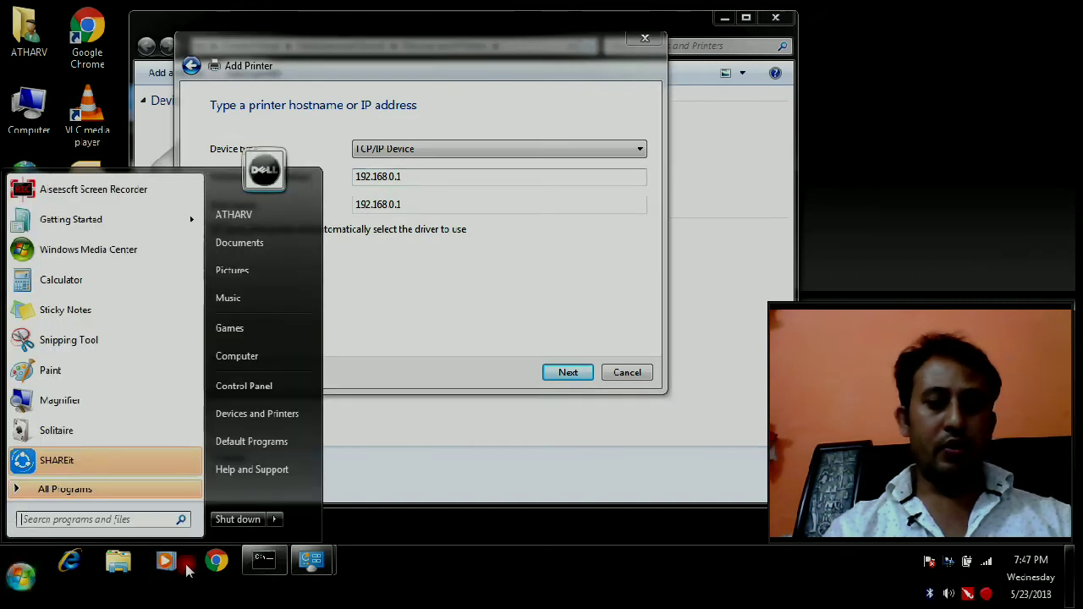
{"action": "left_click", "coordinate": [264, 559]}
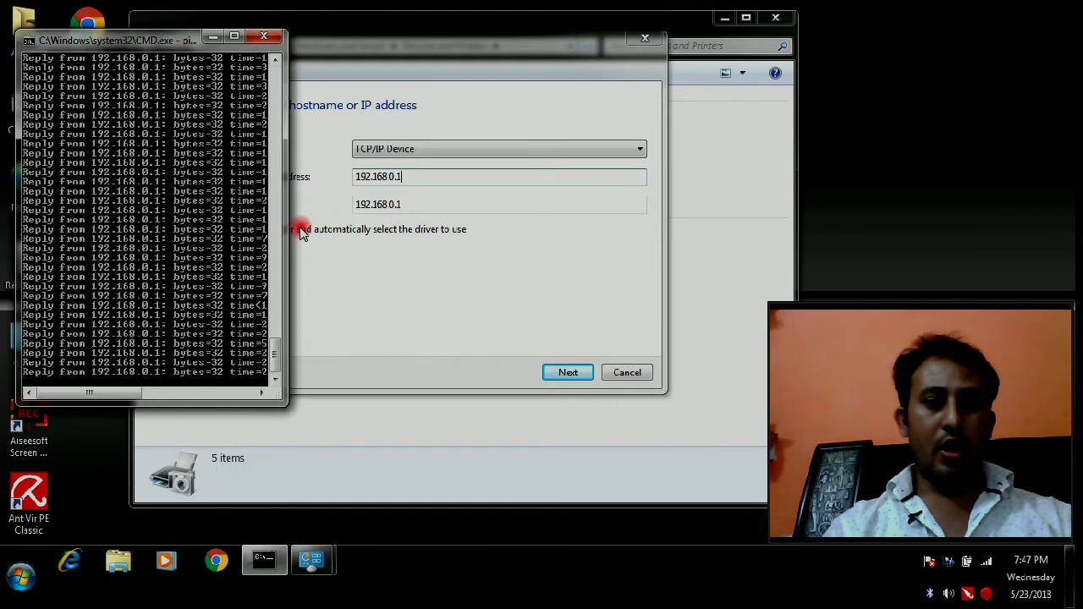
{"action": "left_click_drag", "start_coordinate": [285, 225], "coordinate": [422, 225]}
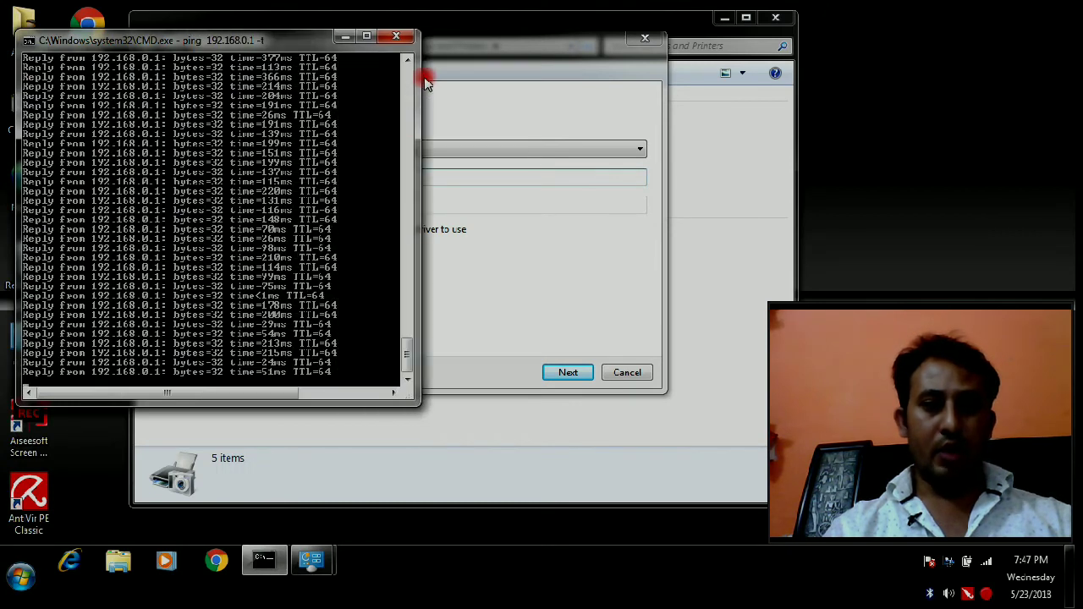
{"action": "left_click", "coordinate": [396, 35]}
Step: Open a new Command Prompt window by running cmd, and shift the Add Printer wizard aside
{"action": "left_click", "coordinate": [20, 576]}
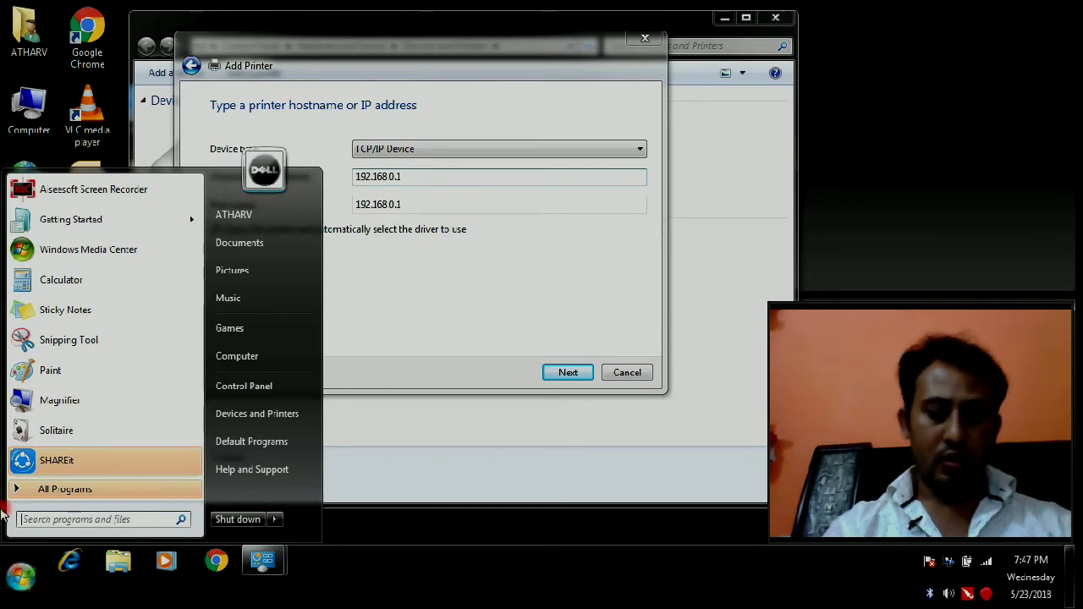
{"action": "type", "text": "c"}
{"action": "key", "text": "BackSpace"}
{"action": "type", "text": "cmd"}
{"action": "key", "text": "Return"}
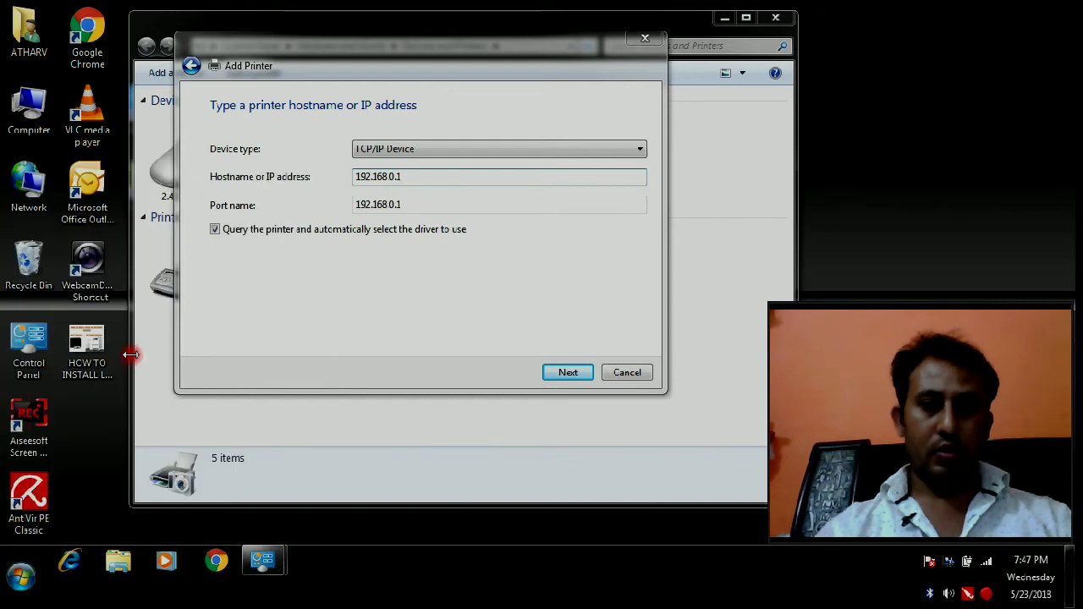
{"action": "left_click", "coordinate": [321, 85]}
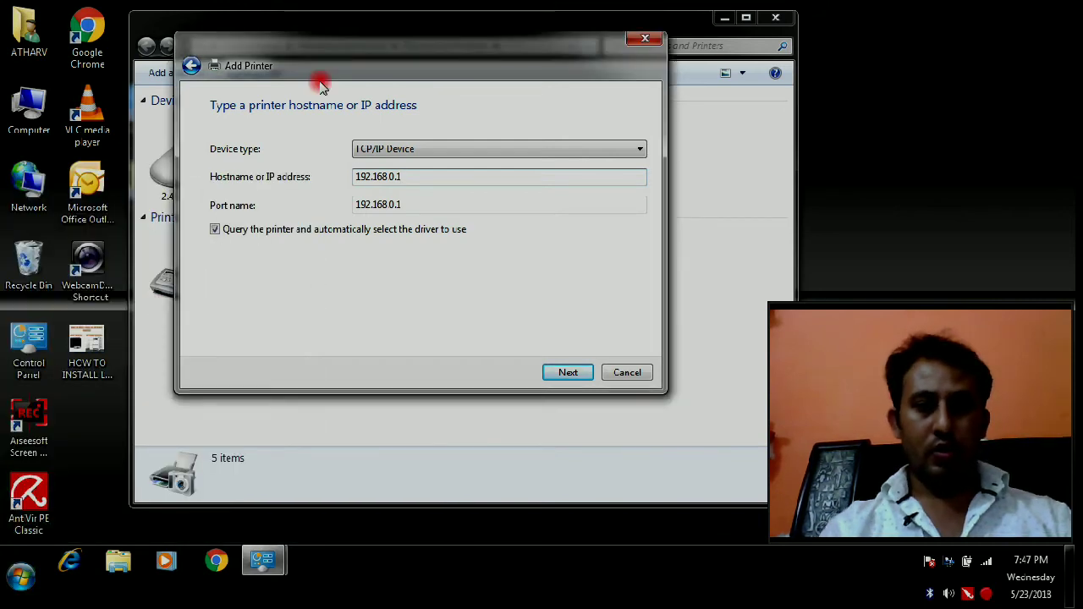
{"action": "left_click_drag", "start_coordinate": [333, 57], "coordinate": [373, 45]}
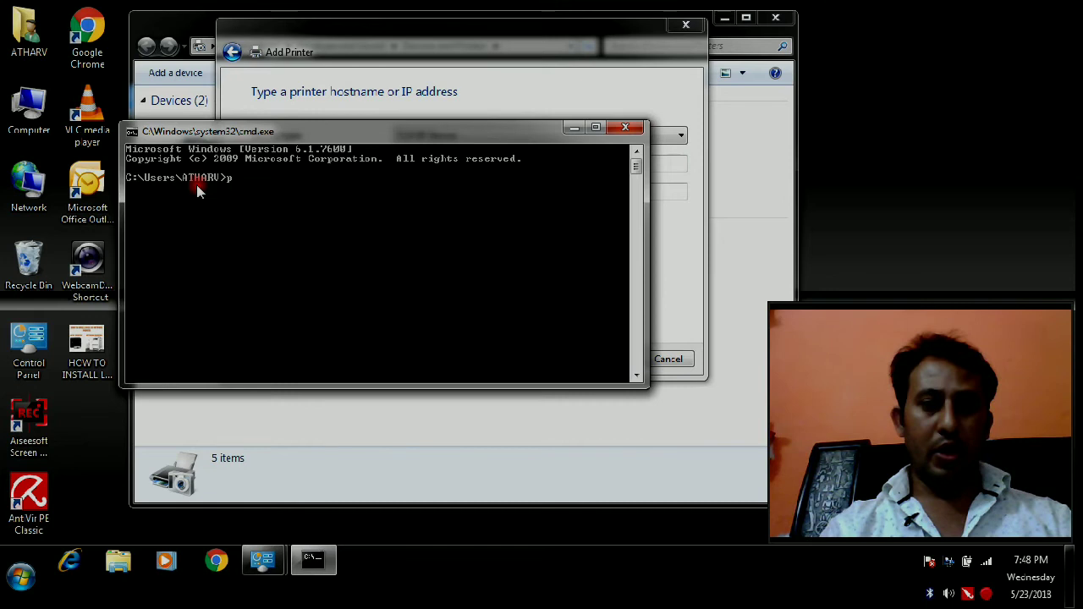
Step: Start a continuous ping to 192.168.0.1 with the -t option and reposition the Command Prompt
{"action": "type", "text": "ing "}
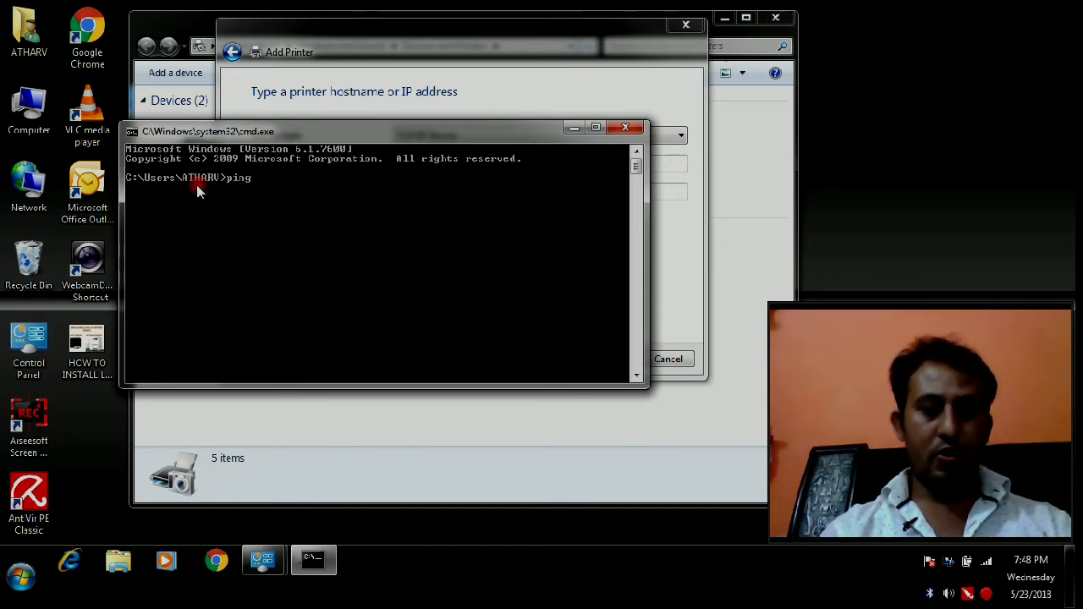
{"action": "type", "text": "192.168"}
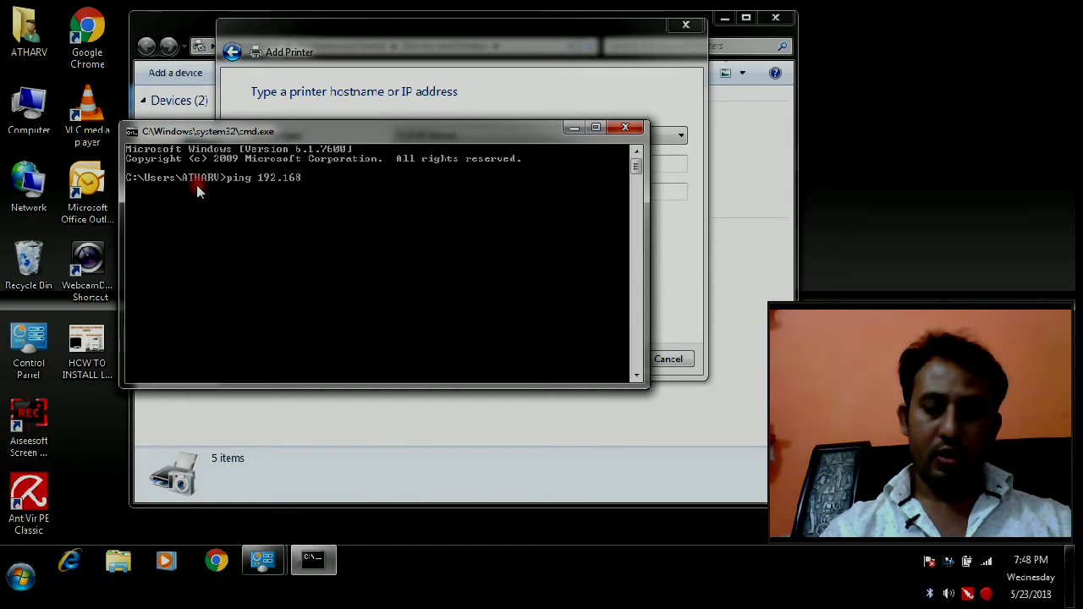
{"action": "type", "text": ".0.1"}
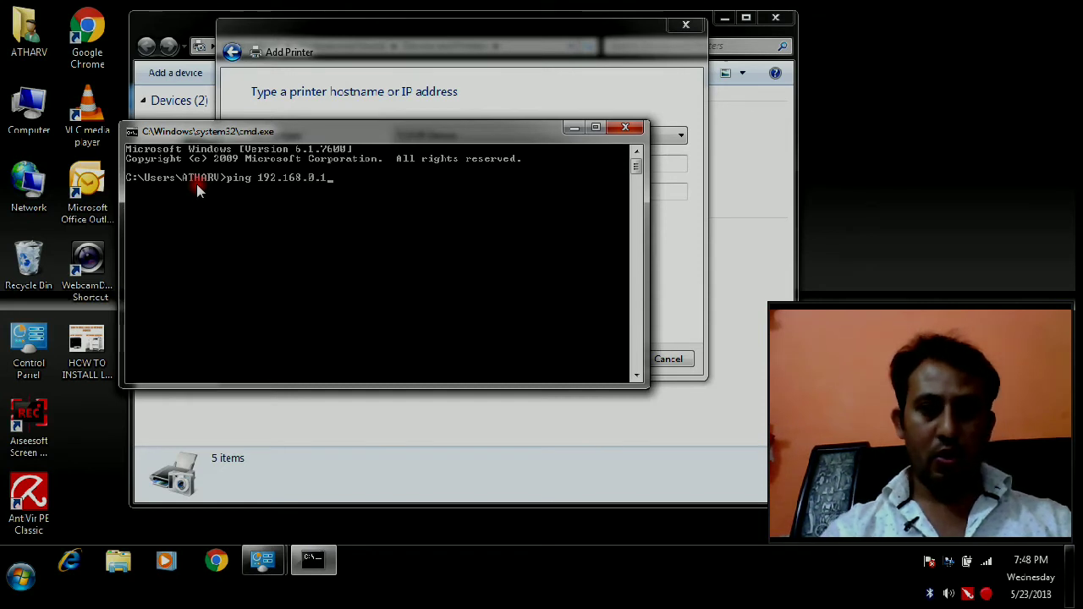
{"action": "type", "text": " -t"}
{"action": "key", "text": "Return"}
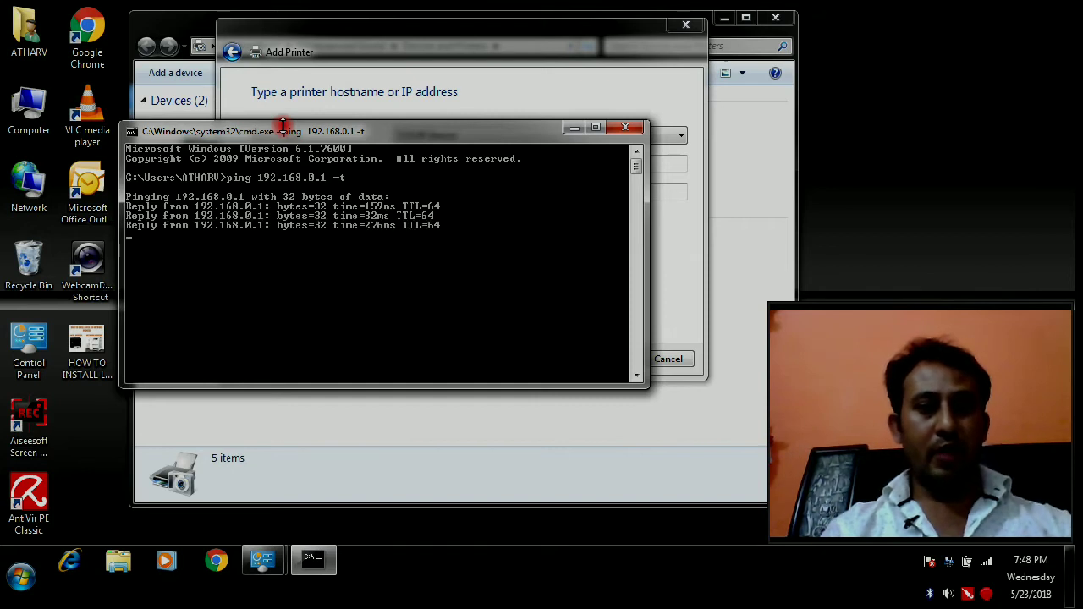
{"action": "left_click_drag", "start_coordinate": [283, 133], "coordinate": [270, 112]}
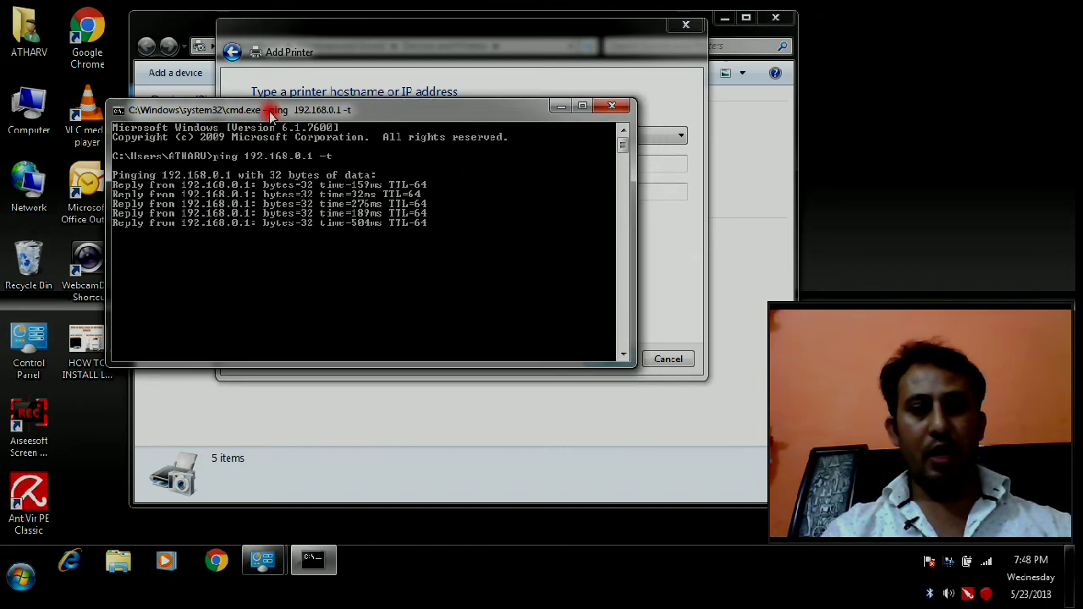
Step: Return to the Add Printer wizard and proceed with the entered IP address to detect the TCP/IP port
{"action": "left_click", "coordinate": [356, 61]}
{"action": "left_click", "coordinate": [620, 362]}
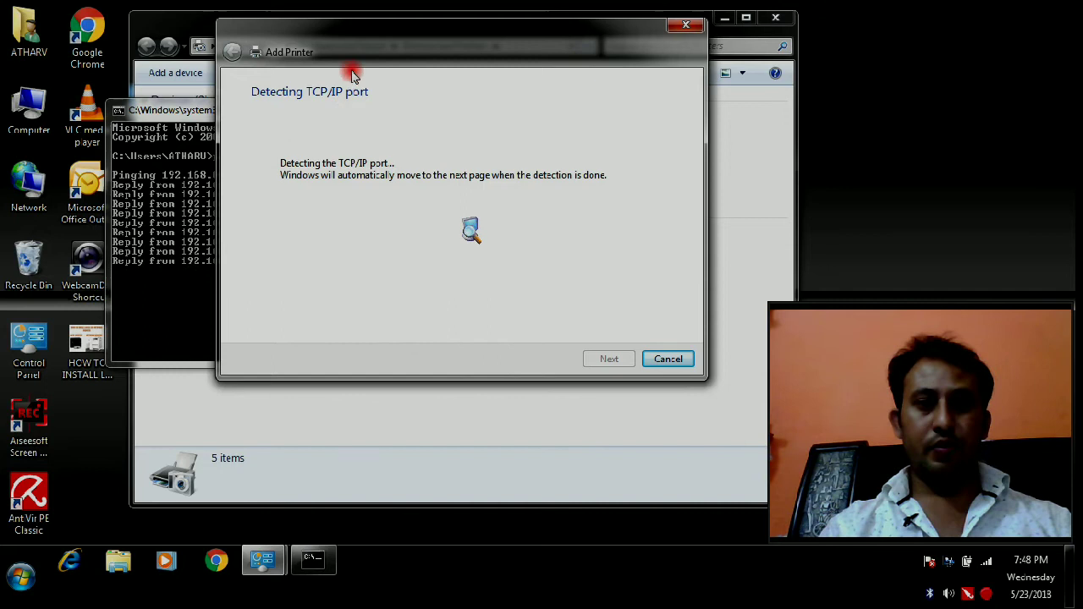
{"action": "left_click_drag", "start_coordinate": [363, 43], "coordinate": [320, 43]}
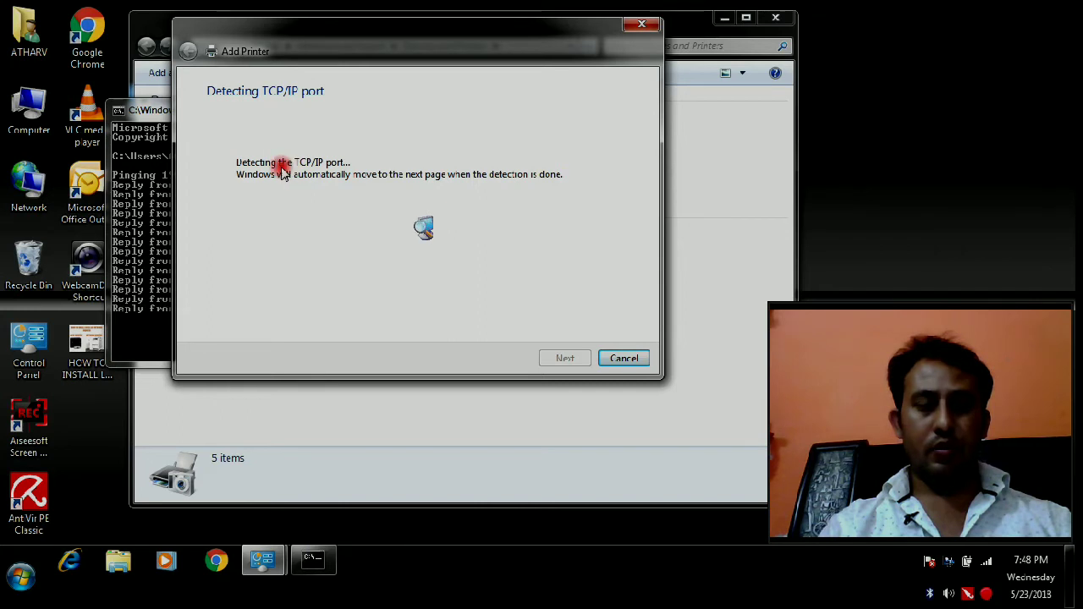
Step: Narrow and lengthen the Command Prompt window and arrange it side by side with the Add Printer wizard
{"action": "left_click", "coordinate": [165, 129]}
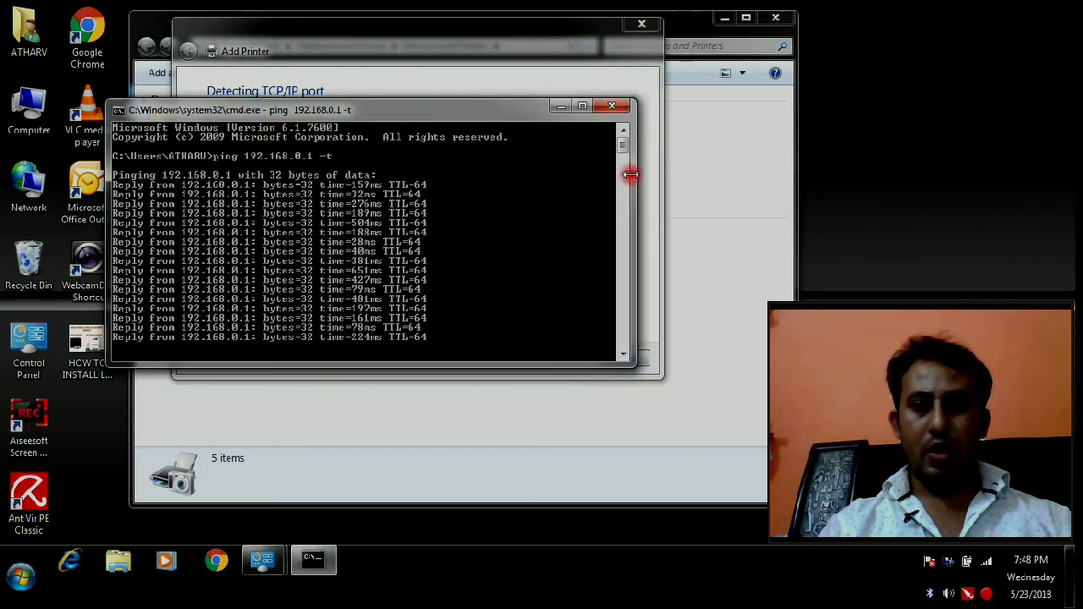
{"action": "left_click_drag", "start_coordinate": [631, 175], "coordinate": [470, 196]}
{"action": "left_click_drag", "start_coordinate": [321, 110], "coordinate": [210, 72]}
{"action": "left_click", "coordinate": [491, 47]}
{"action": "left_click_drag", "start_coordinate": [508, 49], "coordinate": [648, 22]}
{"action": "left_click", "coordinate": [258, 84]}
{"action": "left_click_drag", "start_coordinate": [258, 84], "coordinate": [256, 16]}
{"action": "left_click_drag", "start_coordinate": [343, 272], "coordinate": [333, 500]}
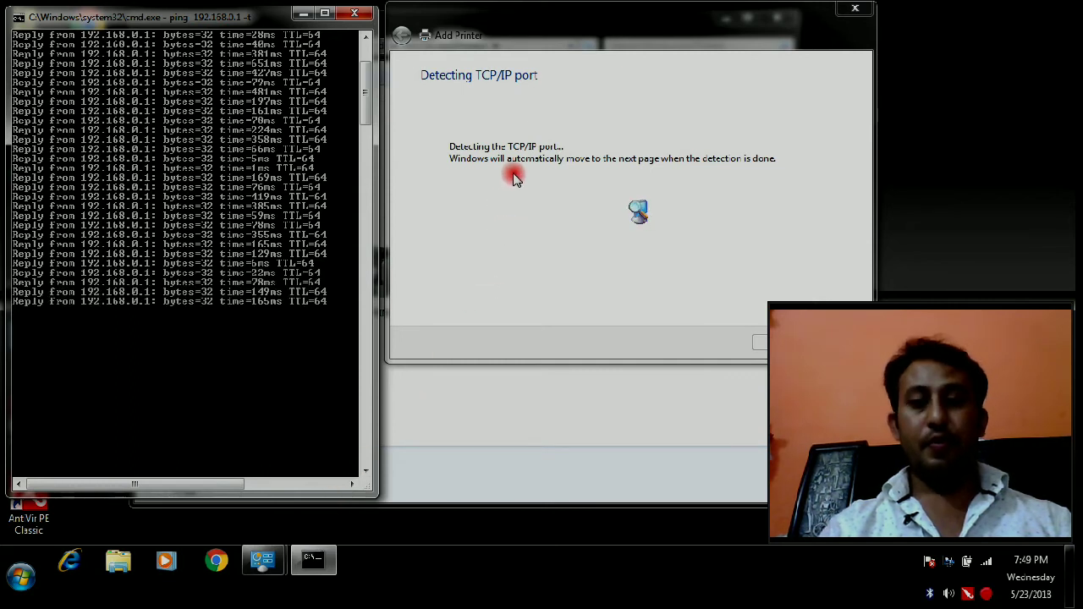
{"action": "left_click", "coordinate": [554, 34]}
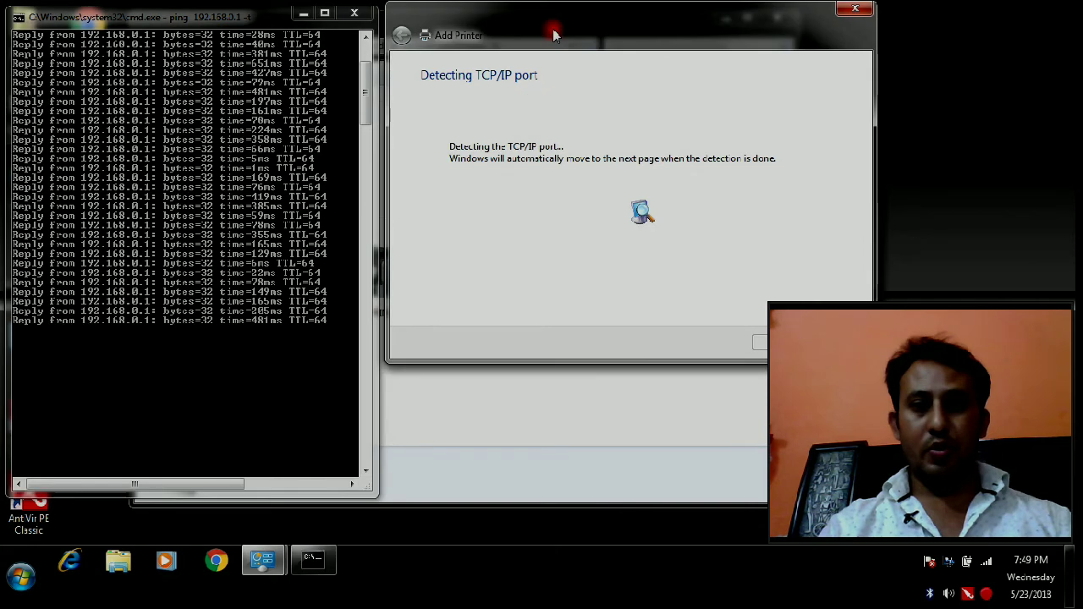
{"action": "left_click_drag", "start_coordinate": [554, 34], "coordinate": [543, 34]}
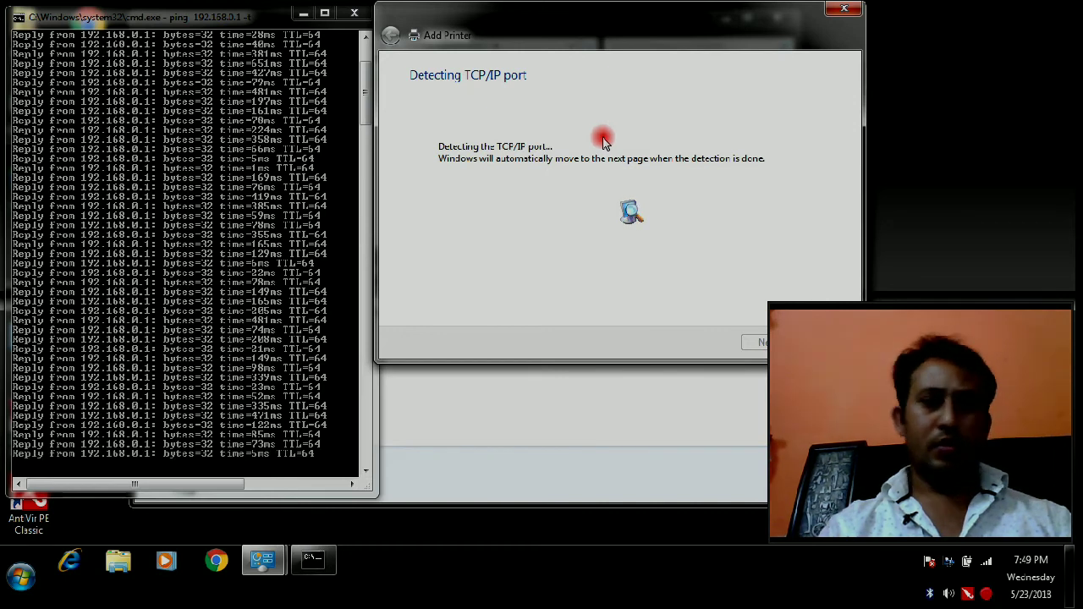
{"action": "left_click_drag", "start_coordinate": [616, 30], "coordinate": [603, 33]}
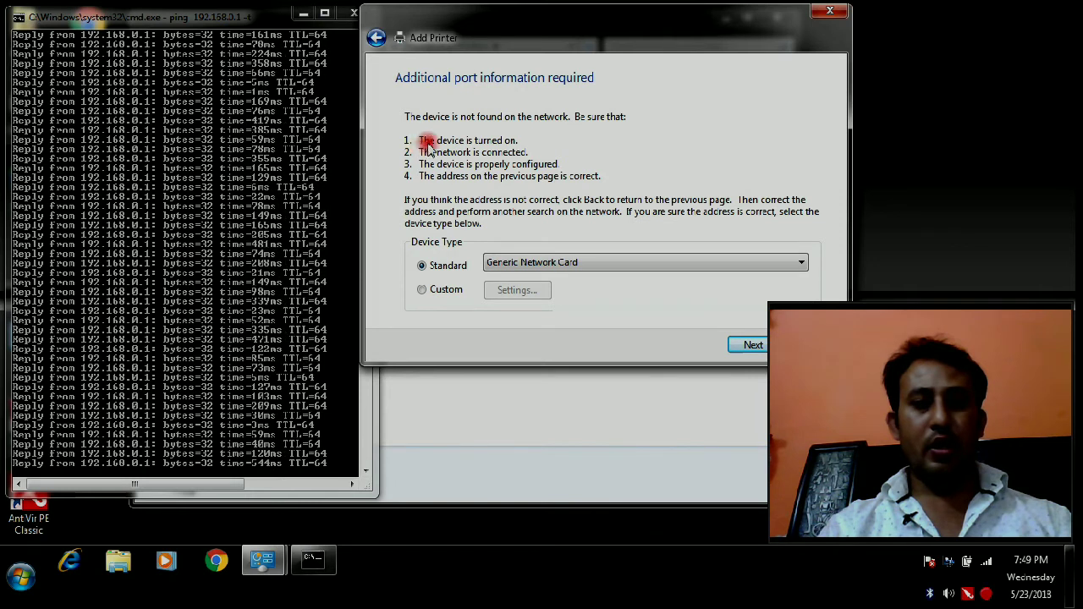
{"action": "left_click_drag", "start_coordinate": [512, 38], "coordinate": [504, 35]}
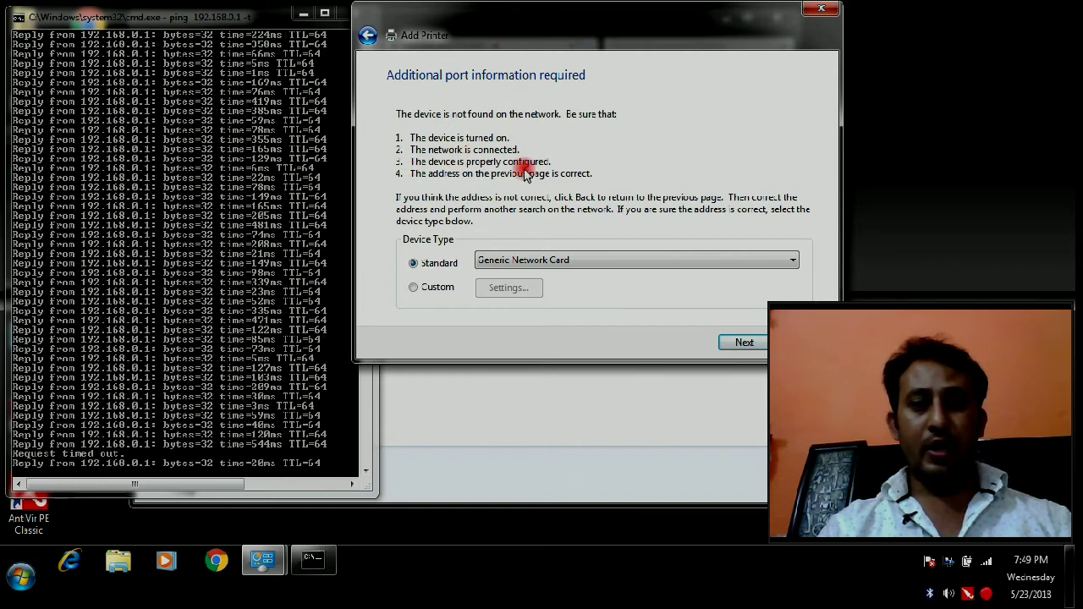
Step: Check the running ping, then continue the wizard with the Standard device type Generic Network Card
{"action": "left_click", "coordinate": [256, 304]}
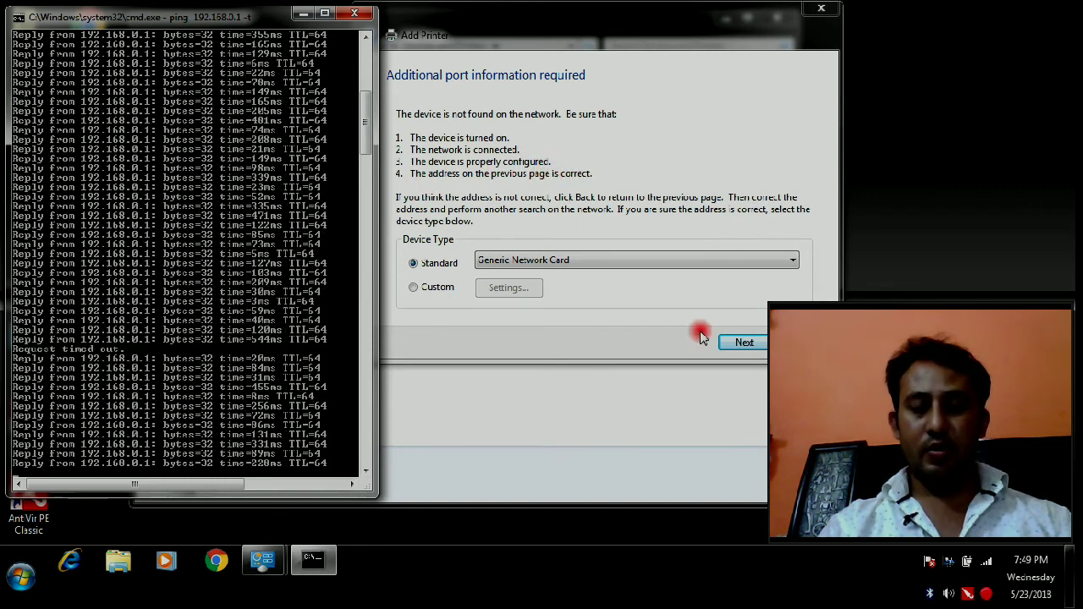
{"action": "left_click", "coordinate": [745, 344]}
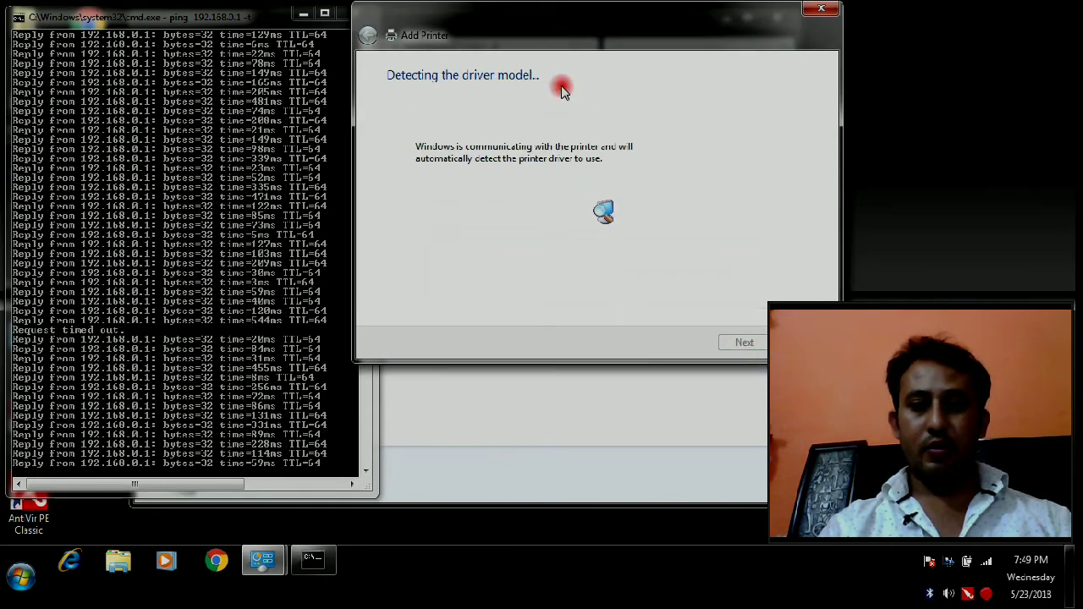
{"action": "left_click_drag", "start_coordinate": [566, 39], "coordinate": [418, 40]}
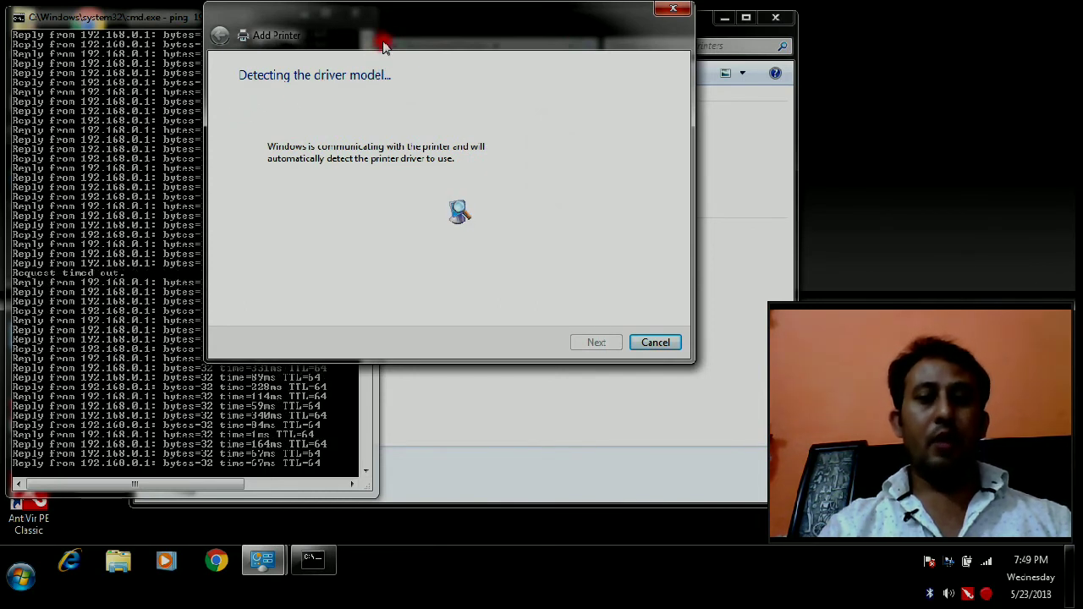
{"action": "left_click_drag", "start_coordinate": [389, 34], "coordinate": [351, 46]}
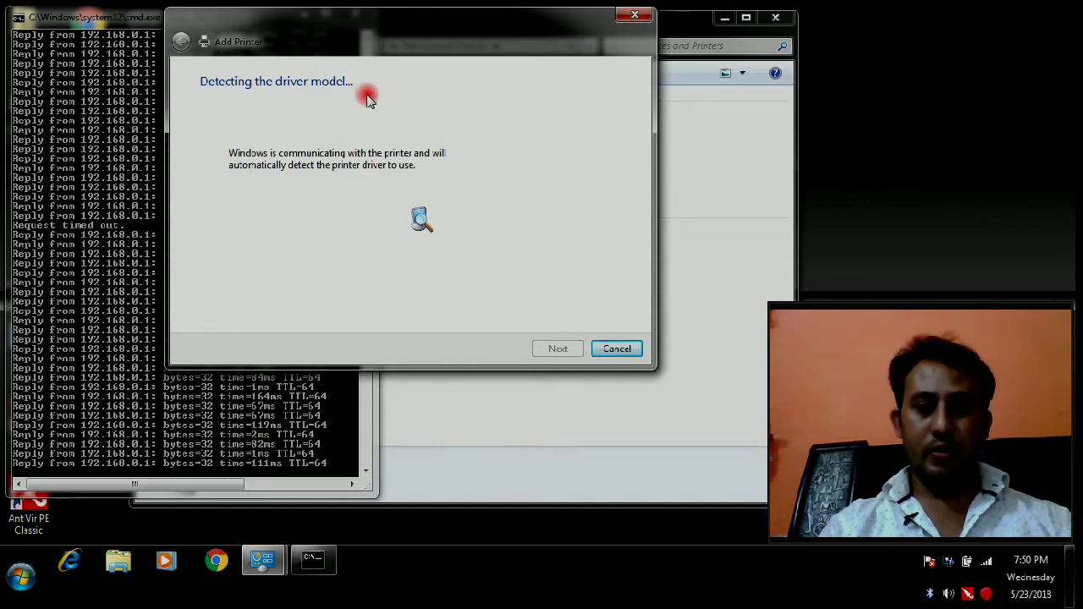
{"action": "left_click_drag", "start_coordinate": [351, 34], "coordinate": [322, 74]}
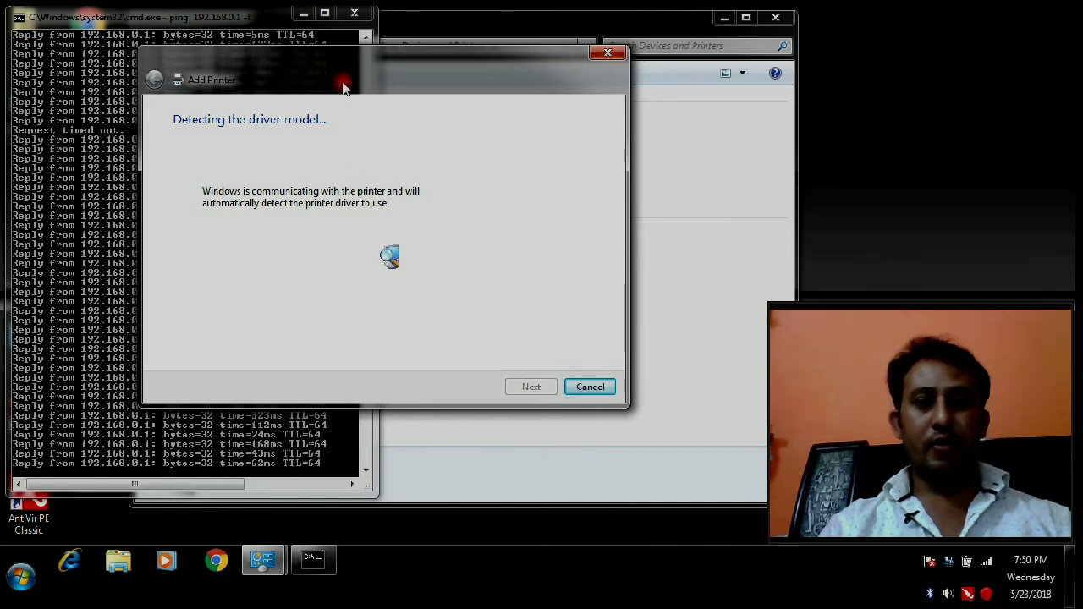
{"action": "left_click_drag", "start_coordinate": [343, 85], "coordinate": [345, 70]}
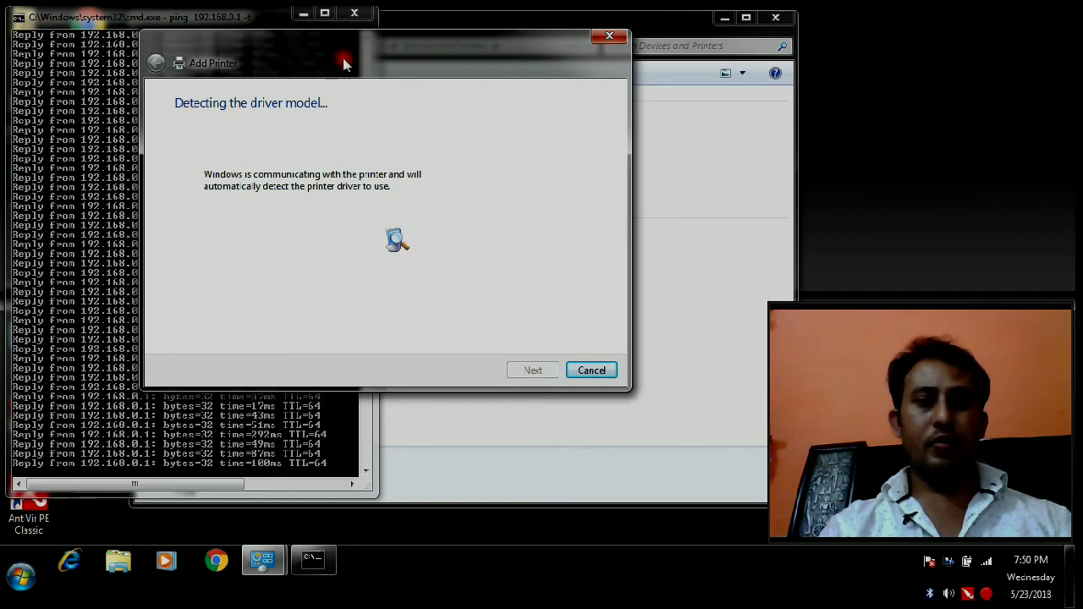
{"action": "left_click_drag", "start_coordinate": [345, 63], "coordinate": [364, 63]}
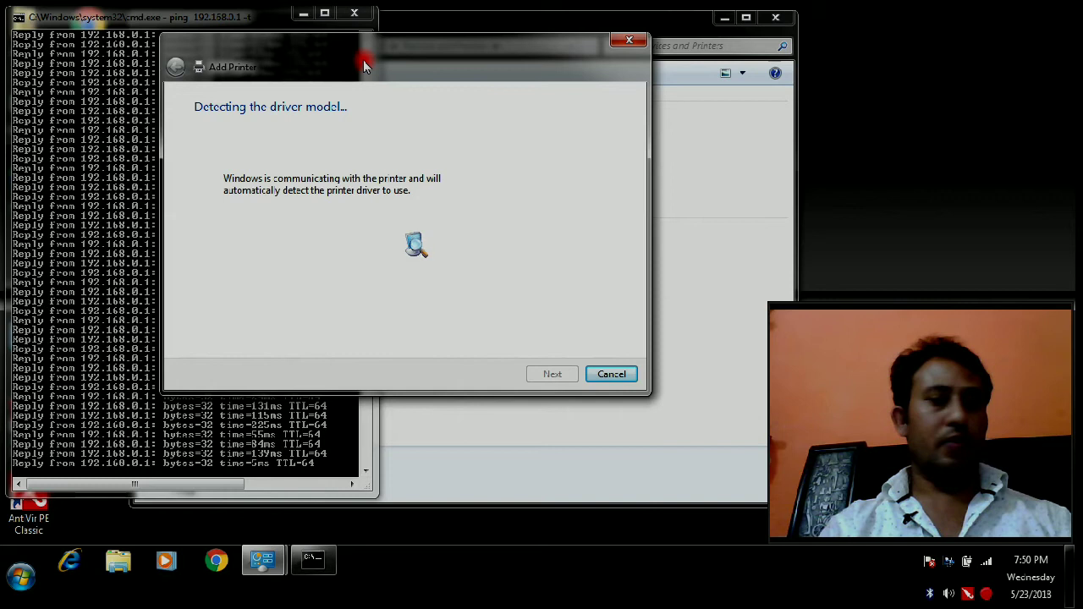
Step: Go back to the additional port information and resubmit the Standard device type Generic Network Card
{"action": "left_click", "coordinate": [177, 68]}
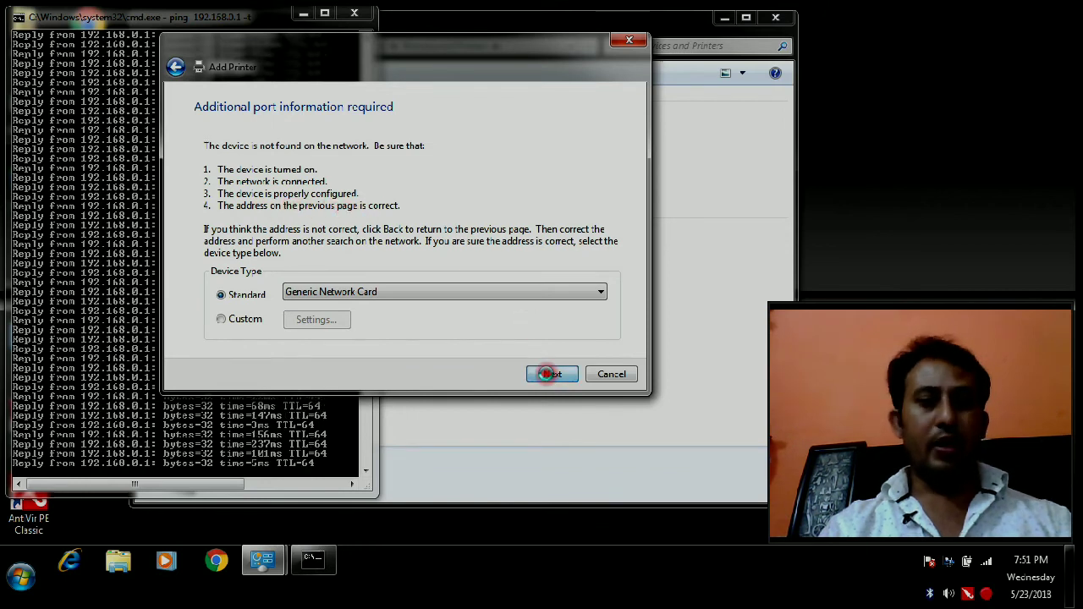
{"action": "left_click", "coordinate": [548, 374]}
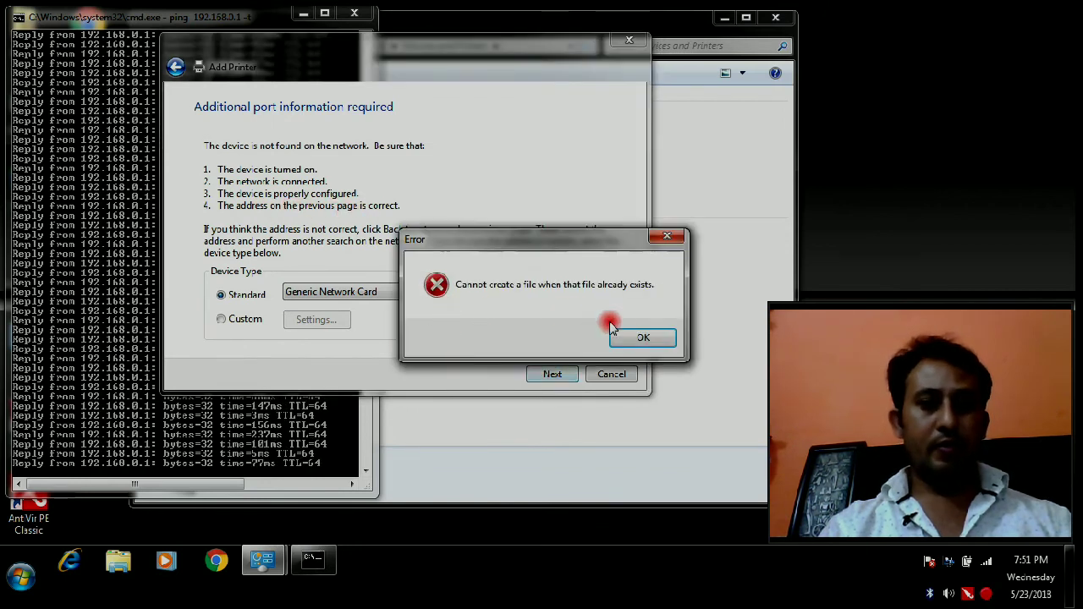
{"action": "left_click", "coordinate": [628, 338]}
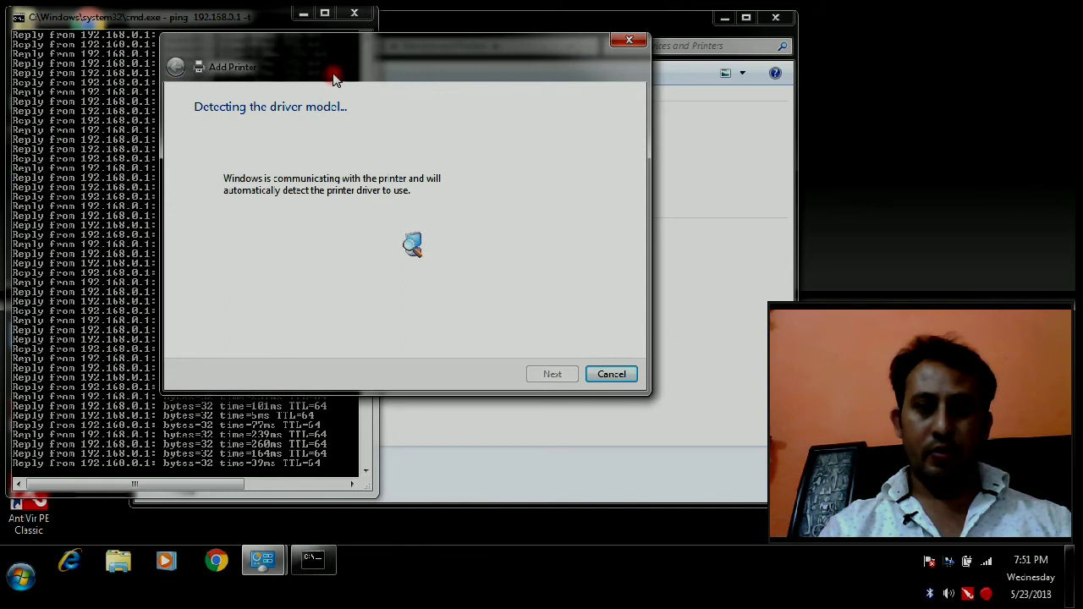
{"action": "left_click_drag", "start_coordinate": [337, 70], "coordinate": [350, 111]}
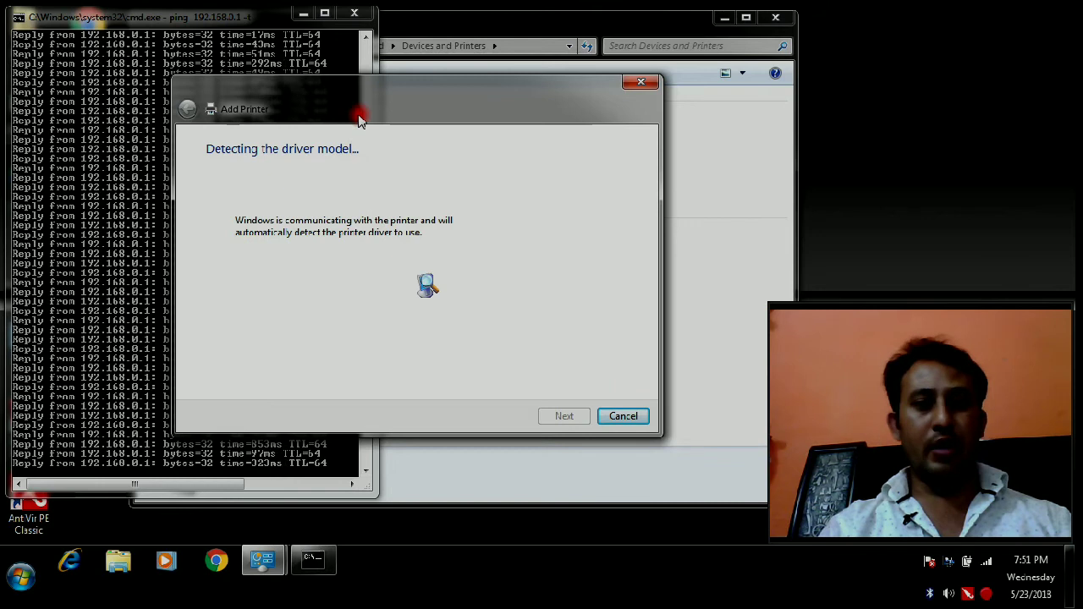
{"action": "left_click_drag", "start_coordinate": [358, 120], "coordinate": [370, 78]}
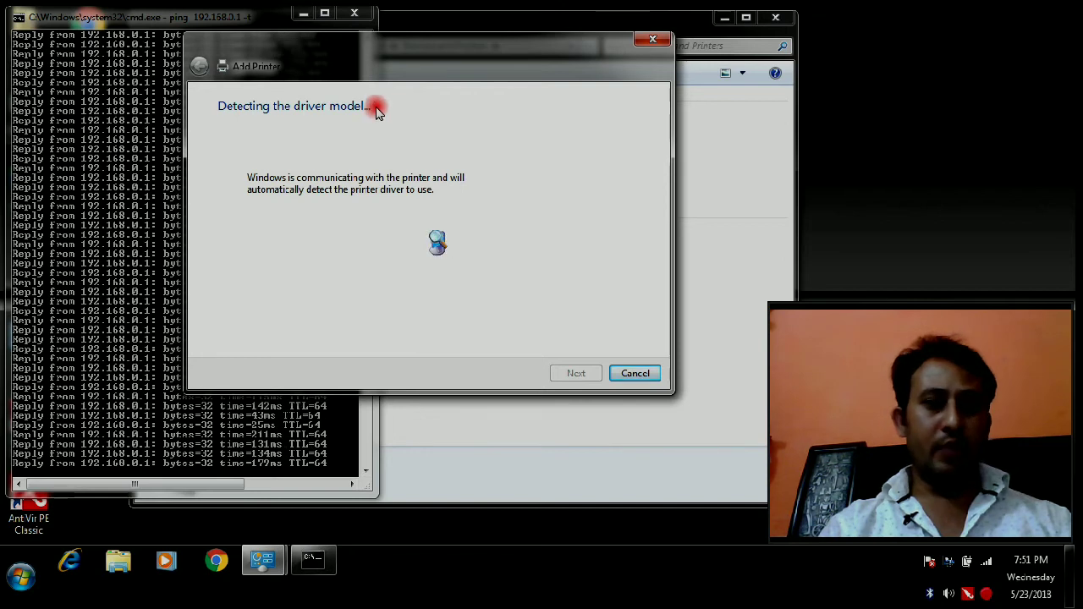
{"action": "mouse_move", "coordinate": [381, 68]}
{"action": "left_mouse_down"}
{"action": "mouse_move", "coordinate": [381, 81]}
{"action": "mouse_move", "coordinate": [382, 72]}
{"action": "left_mouse_up"}
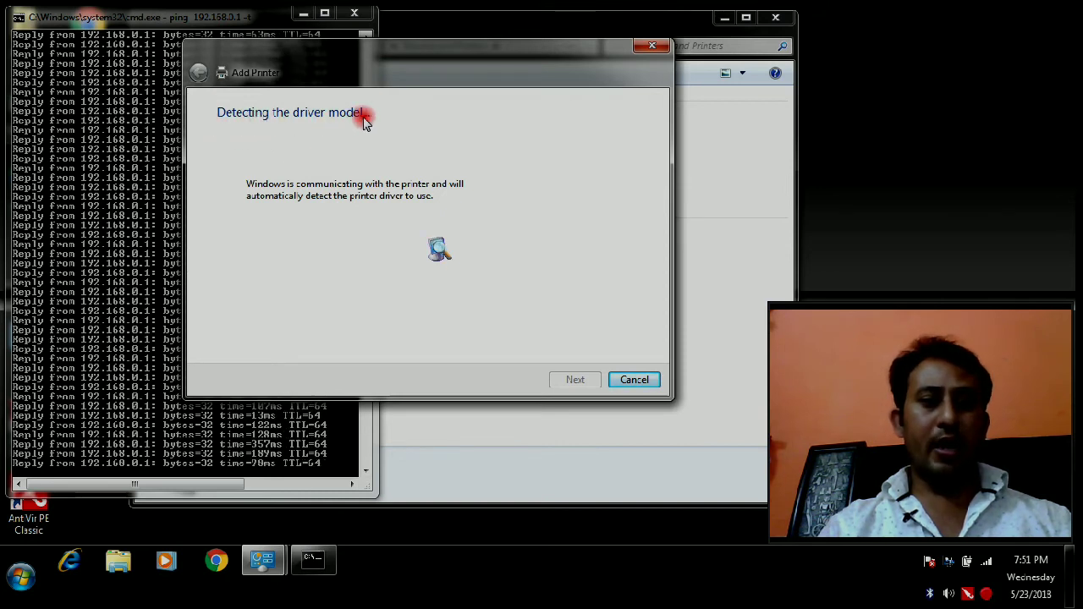
{"action": "left_click_drag", "start_coordinate": [376, 99], "coordinate": [379, 82]}
Step: Bring the Command Prompt forward to check the ping replies, and minimize it
{"action": "left_click", "coordinate": [161, 339]}
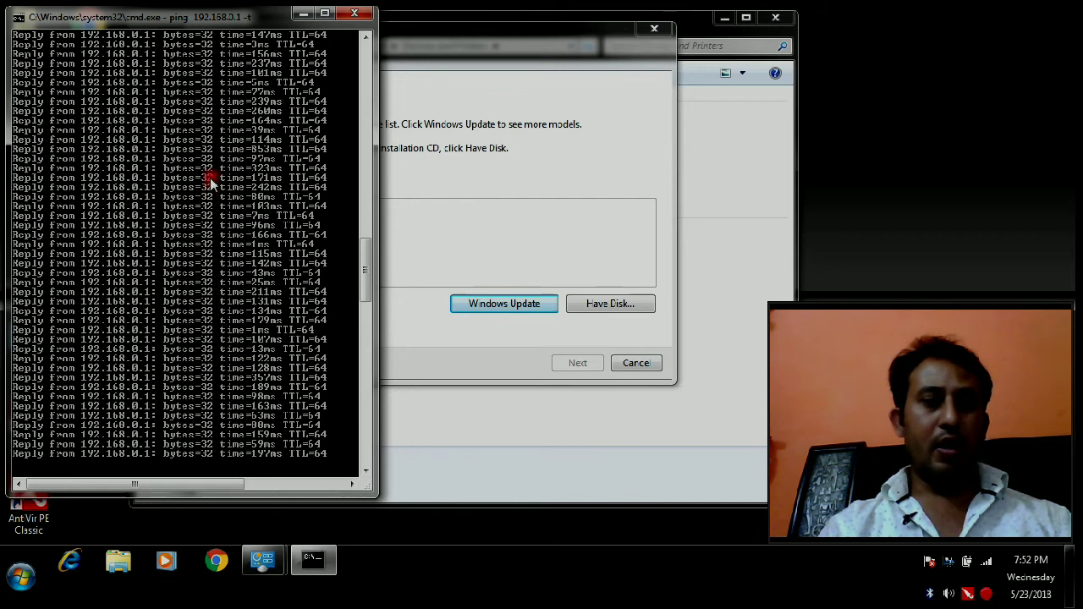
{"action": "left_click", "coordinate": [303, 14]}
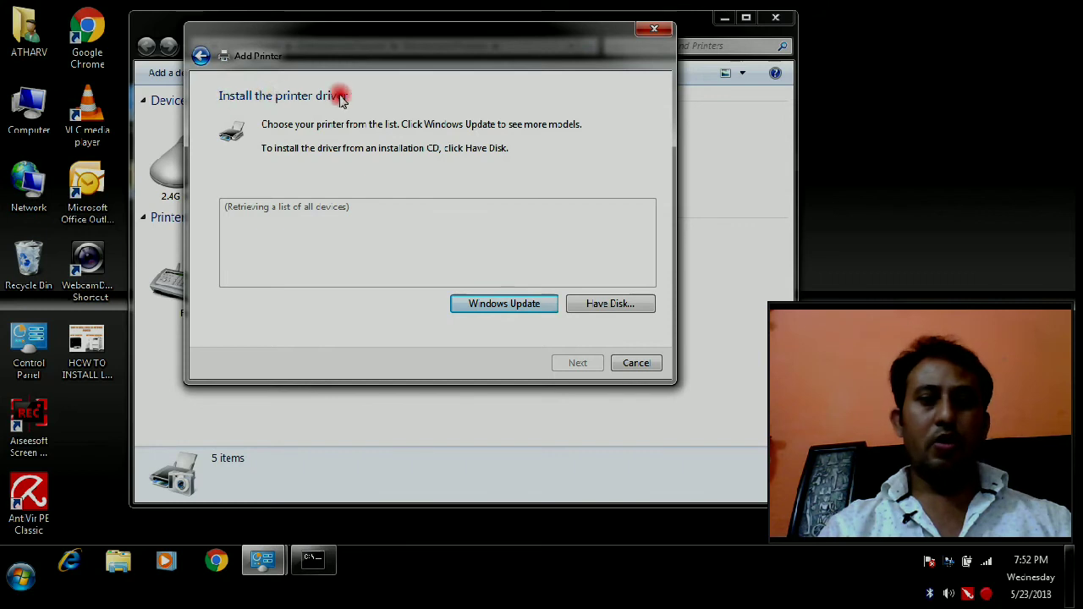
Step: Find and select the HP LaserJet 4200/4300 PCL6 driver under the manufacturer HP
{"action": "left_click_drag", "start_coordinate": [363, 63], "coordinate": [366, 50]}
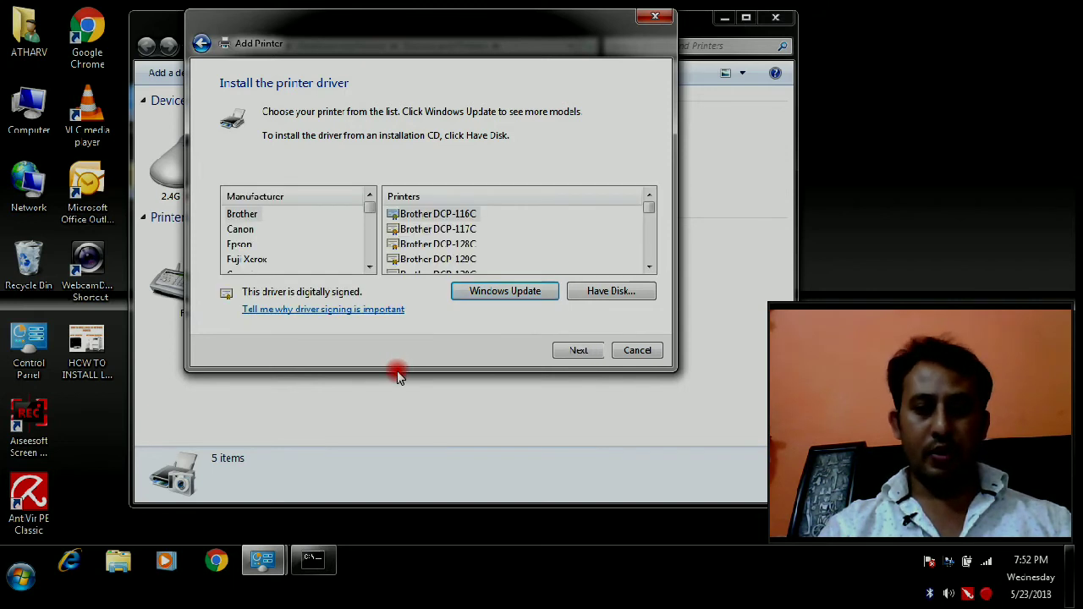
{"action": "left_click", "coordinate": [241, 230]}
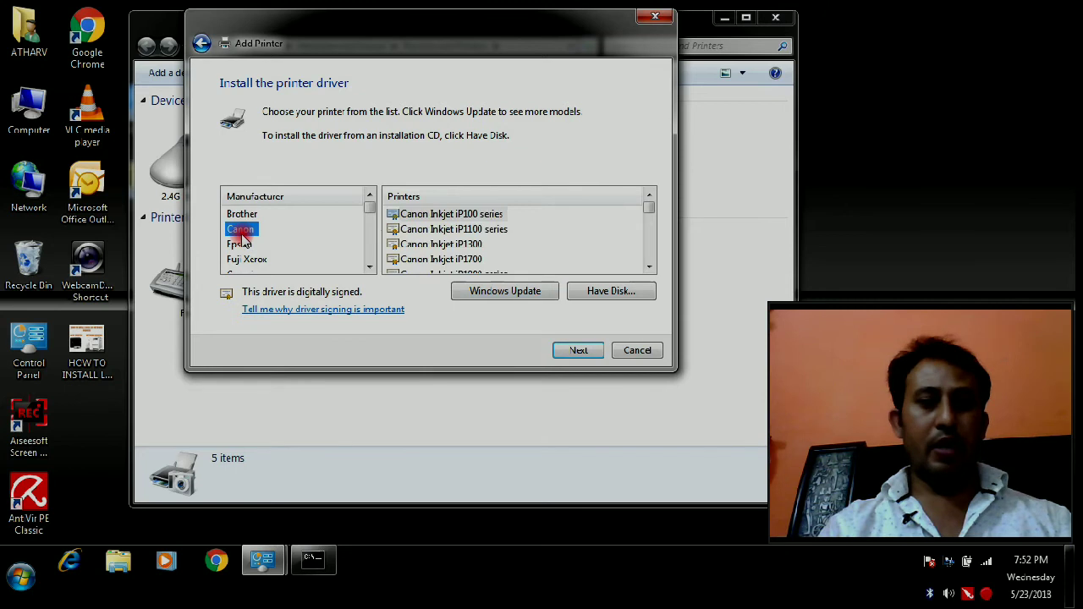
{"action": "scroll", "coordinate": [244, 250], "scroll_direction": "down", "scroll_amount": 1}
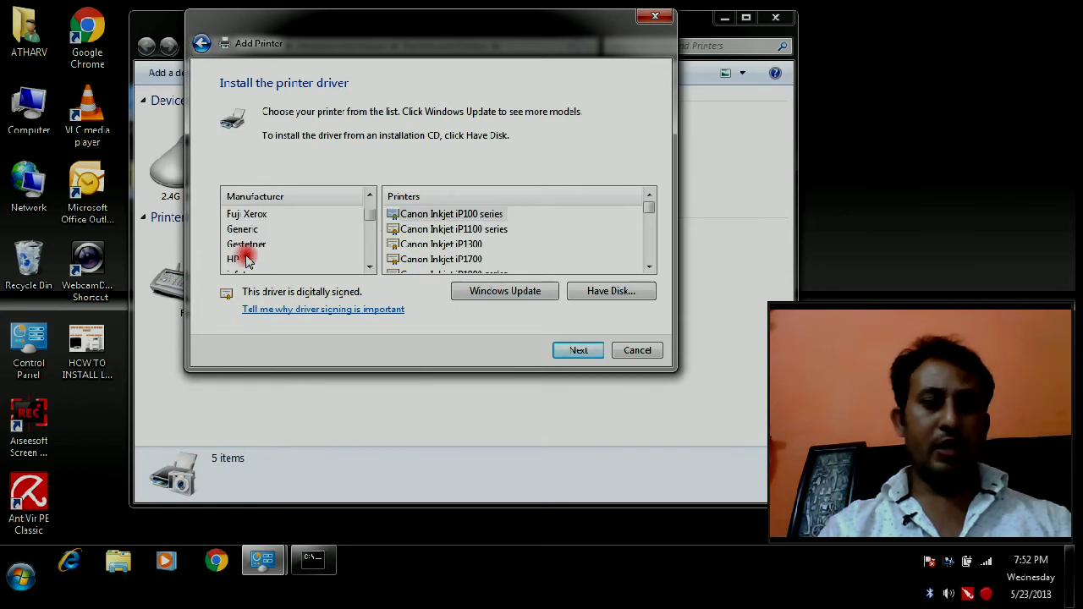
{"action": "left_click", "coordinate": [241, 260]}
{"action": "scroll", "coordinate": [235, 245], "scroll_direction": "down", "scroll_amount": 1}
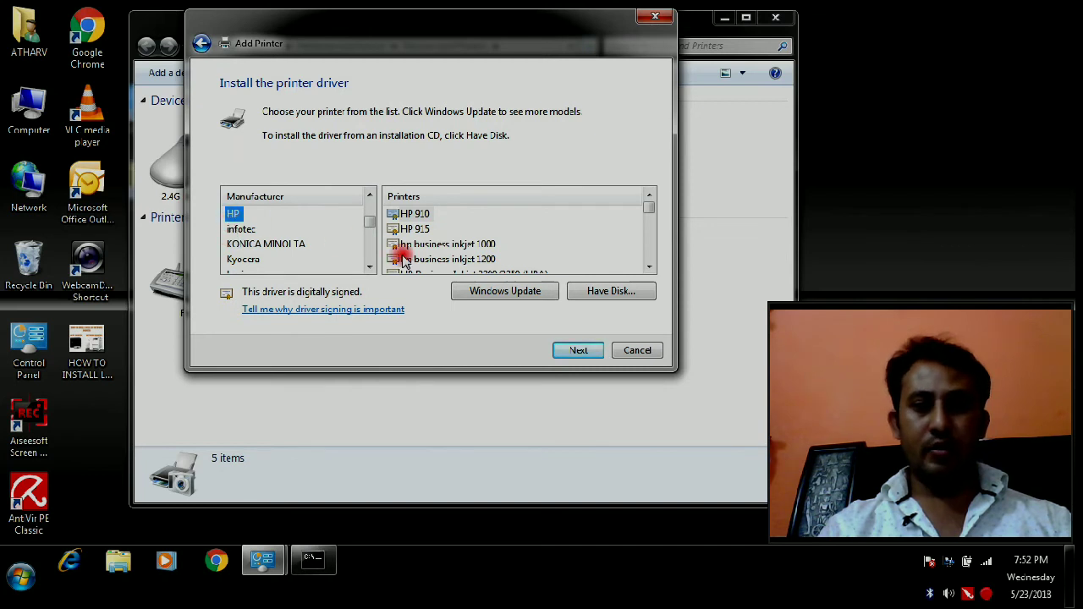
{"action": "scroll", "coordinate": [432, 252], "scroll_direction": "down", "scroll_amount": 3}
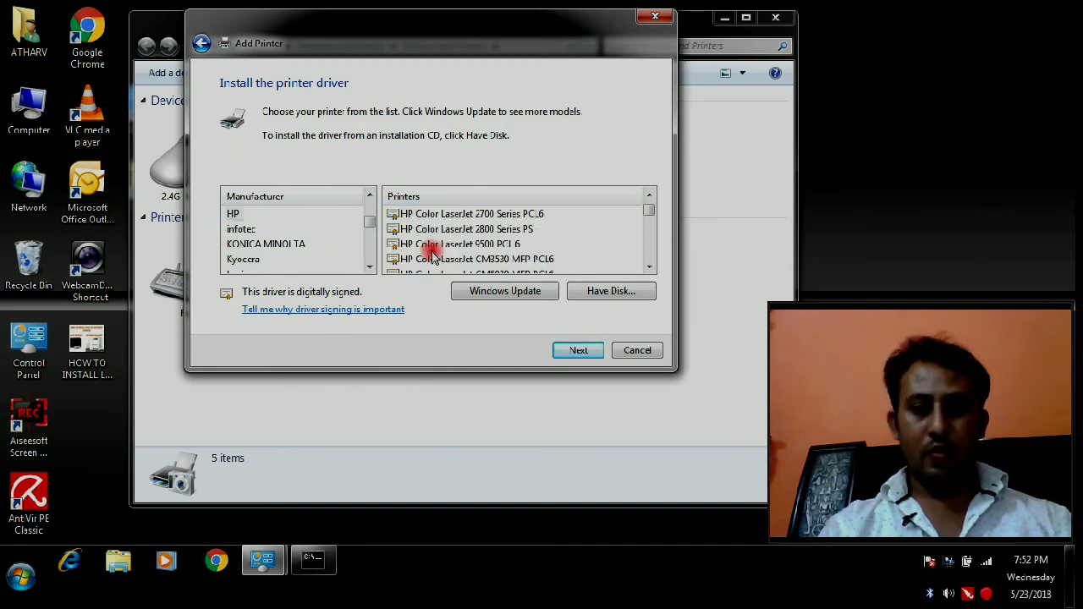
{"action": "scroll", "coordinate": [432, 252], "scroll_direction": "down", "scroll_amount": 8}
{"action": "scroll", "coordinate": [432, 252], "scroll_direction": "down", "scroll_amount": 6}
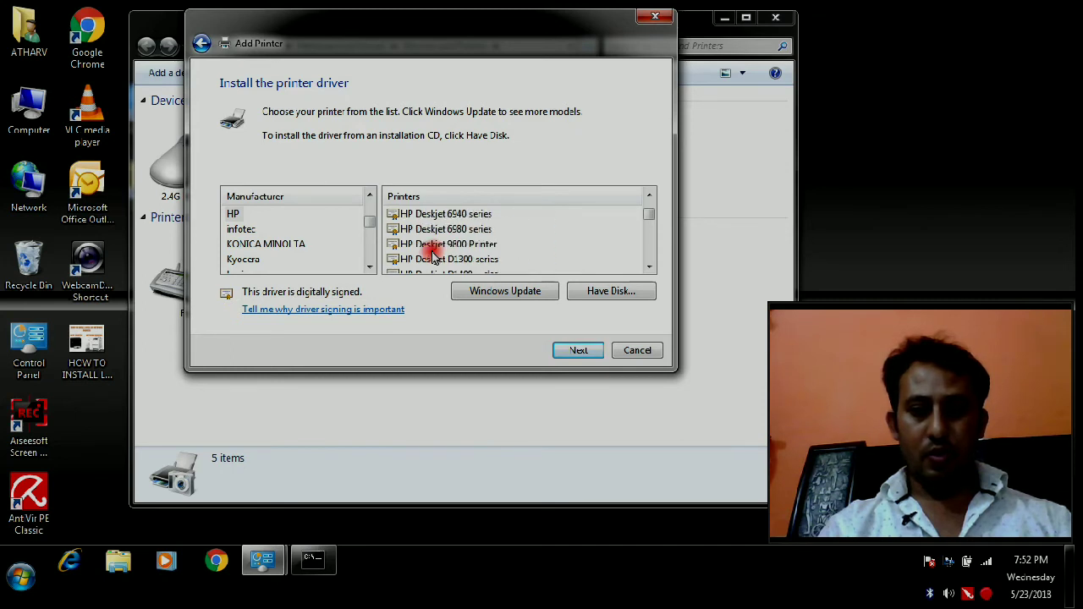
{"action": "scroll", "coordinate": [433, 254], "scroll_direction": "down", "scroll_amount": 3}
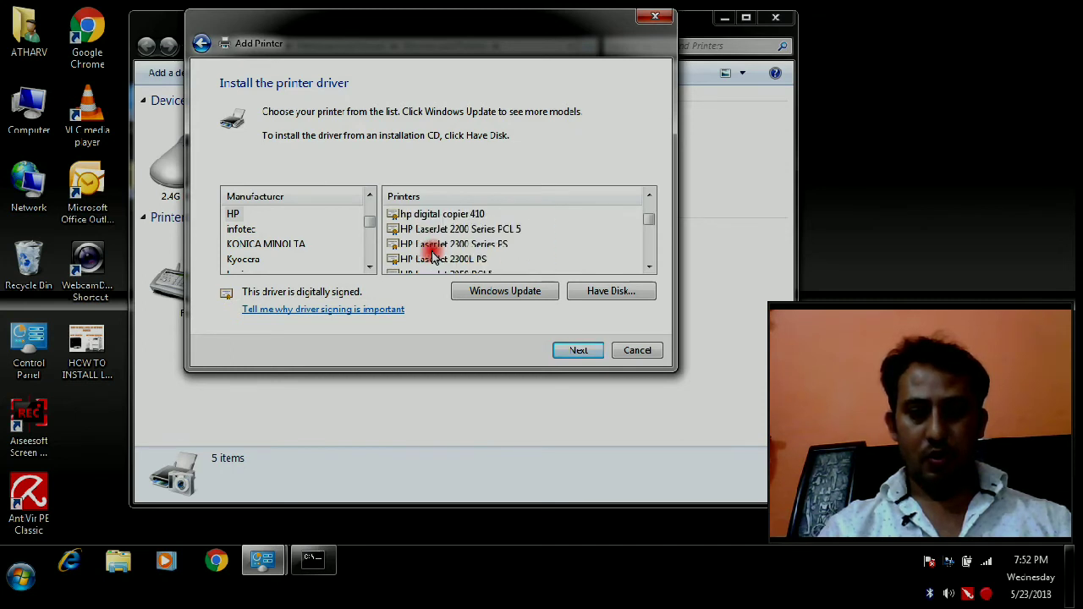
{"action": "scroll", "coordinate": [433, 254], "scroll_direction": "down", "scroll_amount": 3}
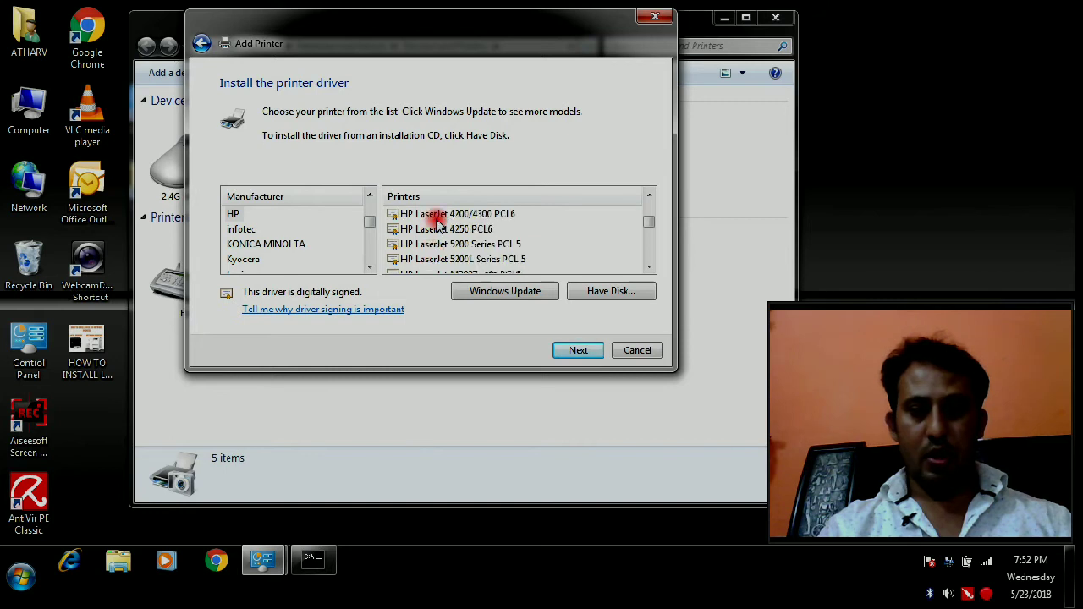
{"action": "left_click", "coordinate": [438, 218]}
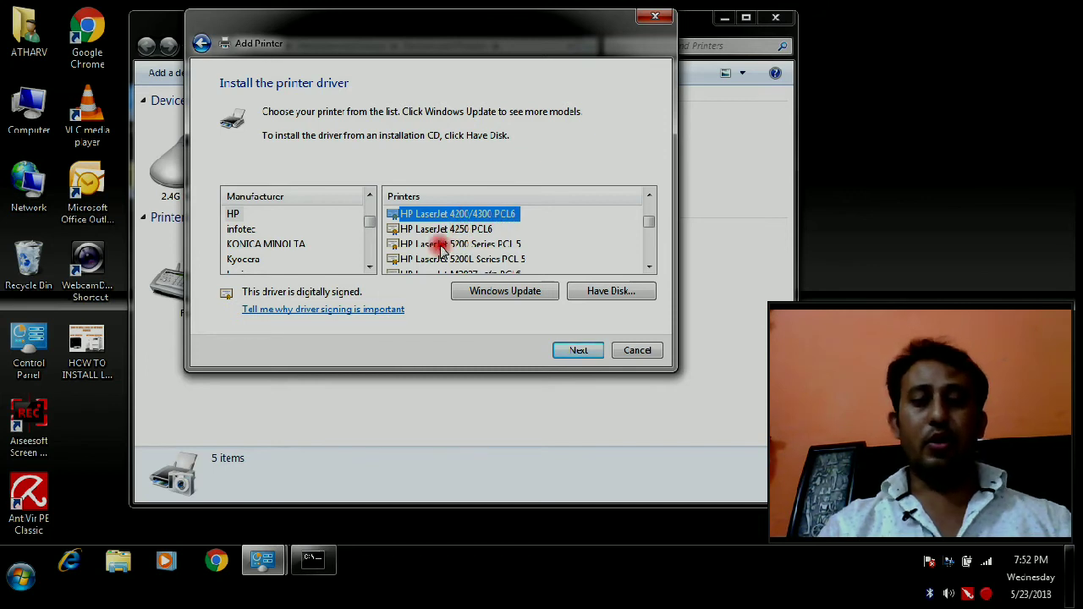
Step: Look at the driver disk option and cancel it, then continue with HP LaserJet 4200/4300 PCL6, keeping the currently installed driver
{"action": "left_click", "coordinate": [604, 296]}
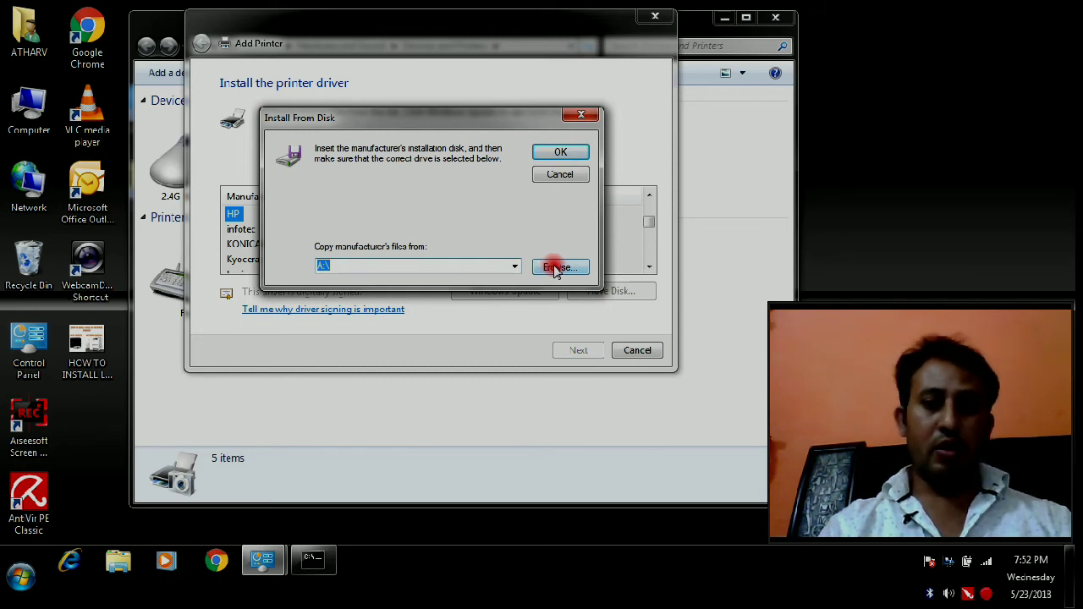
{"action": "left_click", "coordinate": [550, 174]}
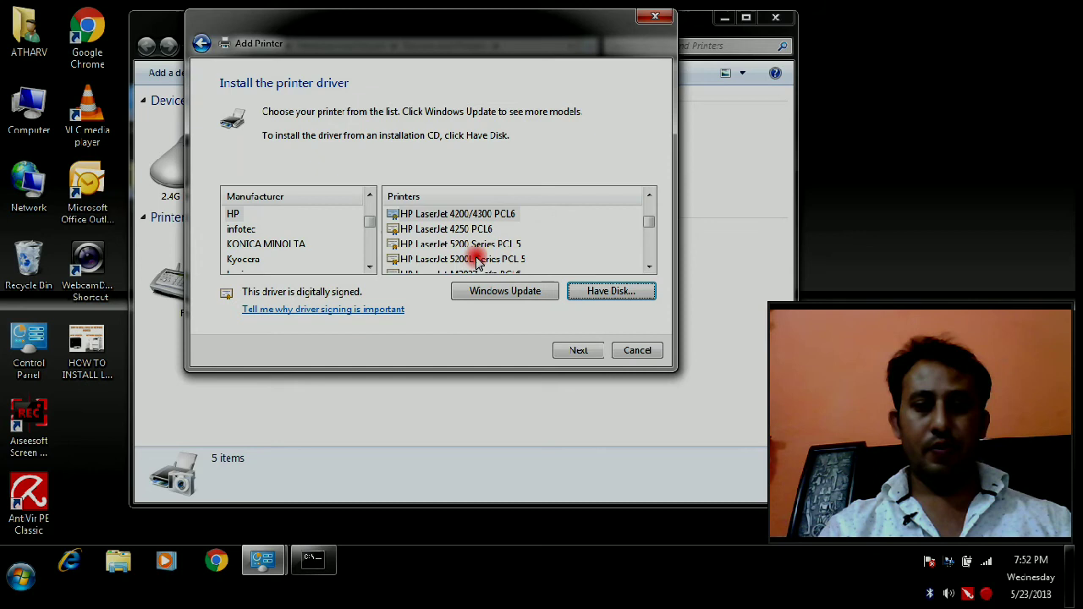
{"action": "left_click", "coordinate": [461, 214]}
{"action": "left_click", "coordinate": [567, 354]}
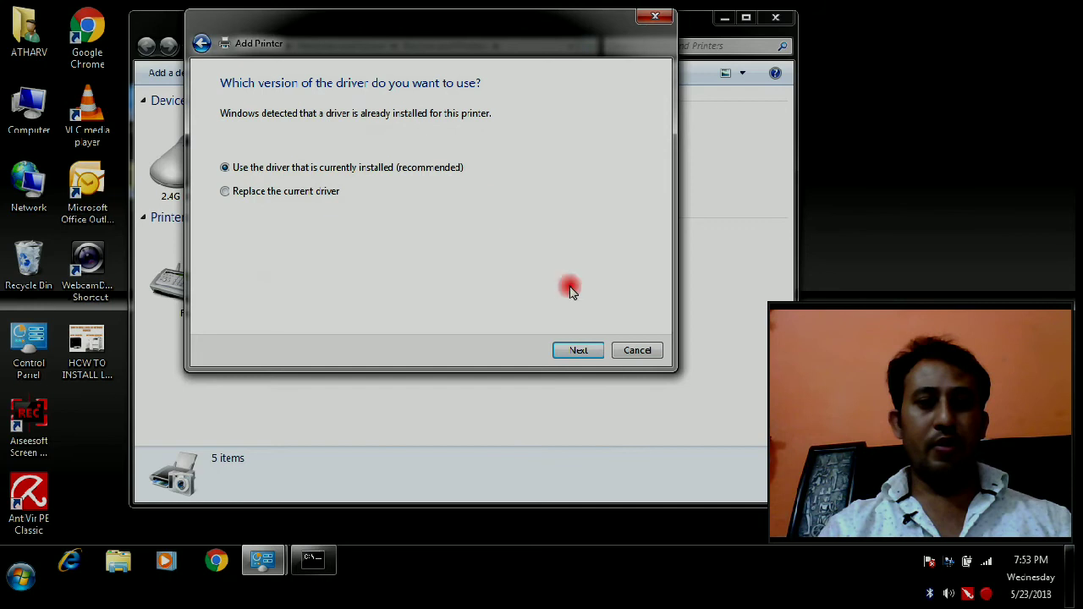
{"action": "left_click", "coordinate": [582, 353]}
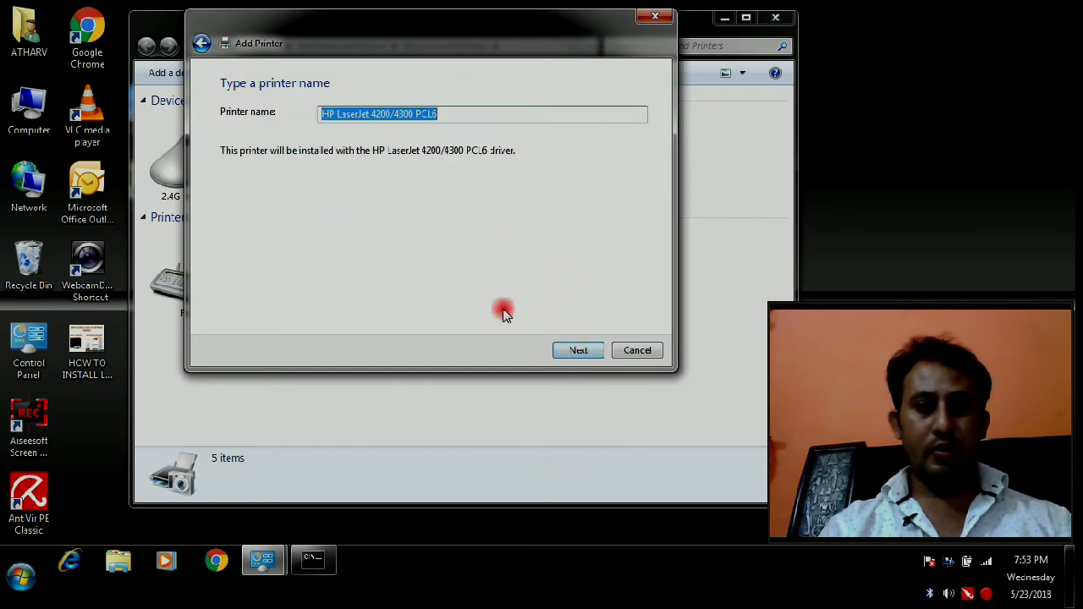
Step: Name the printer NETWORK PRINTER and start installing it
{"action": "key", "text": "BackSpace"}
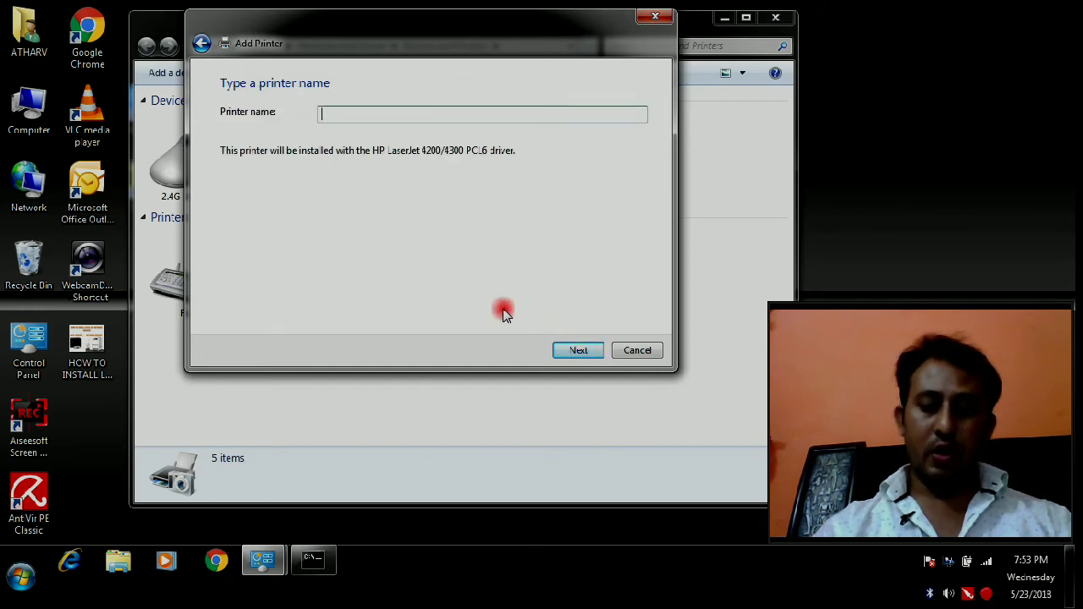
{"action": "type", "text": "NETWORK P"}
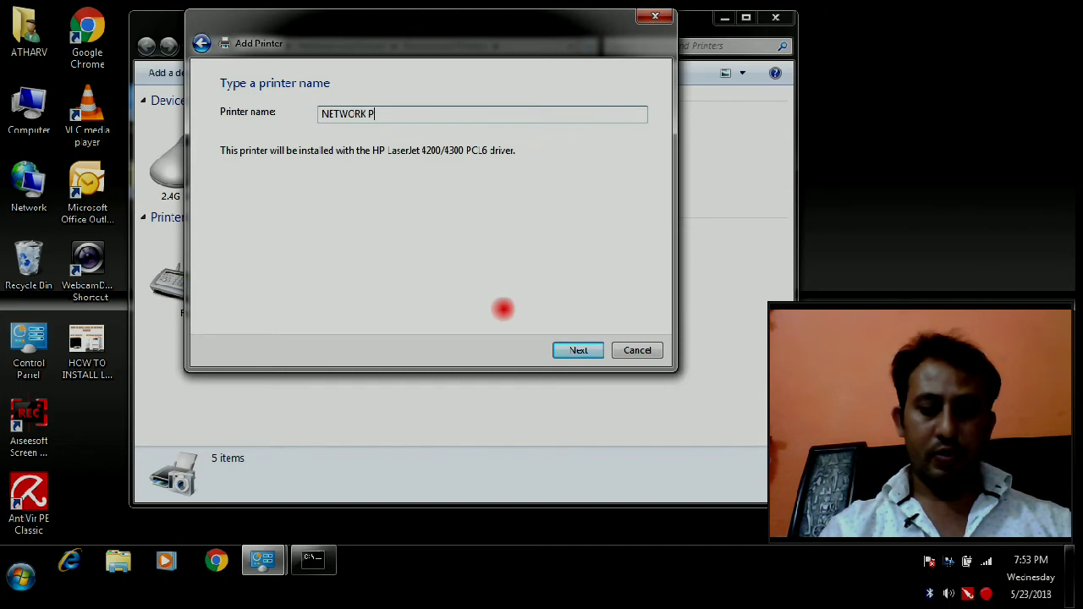
{"action": "type", "text": "RINTER"}
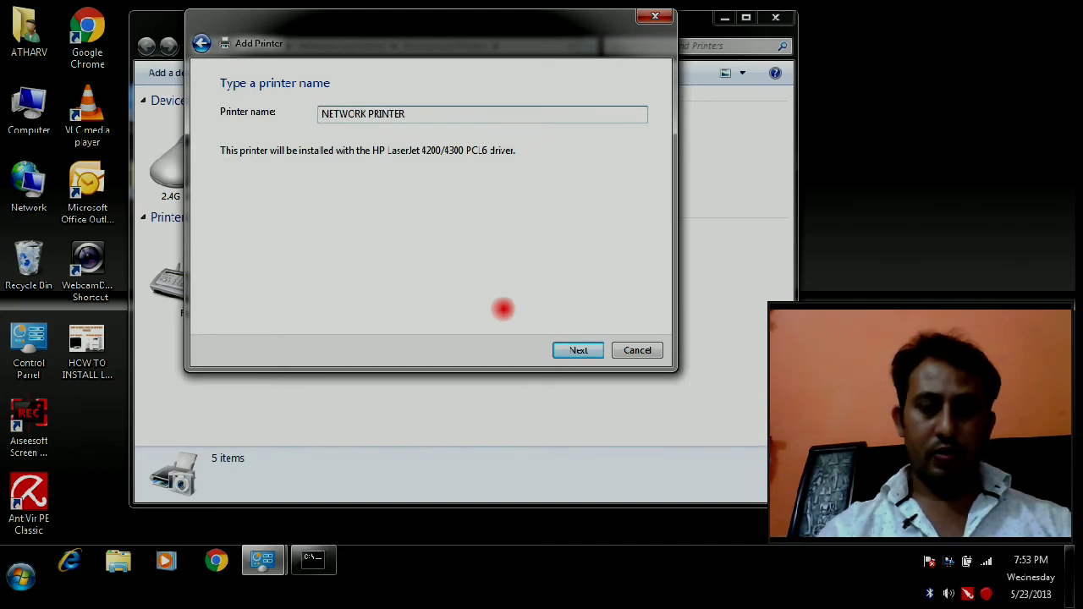
{"action": "left_click", "coordinate": [586, 358]}
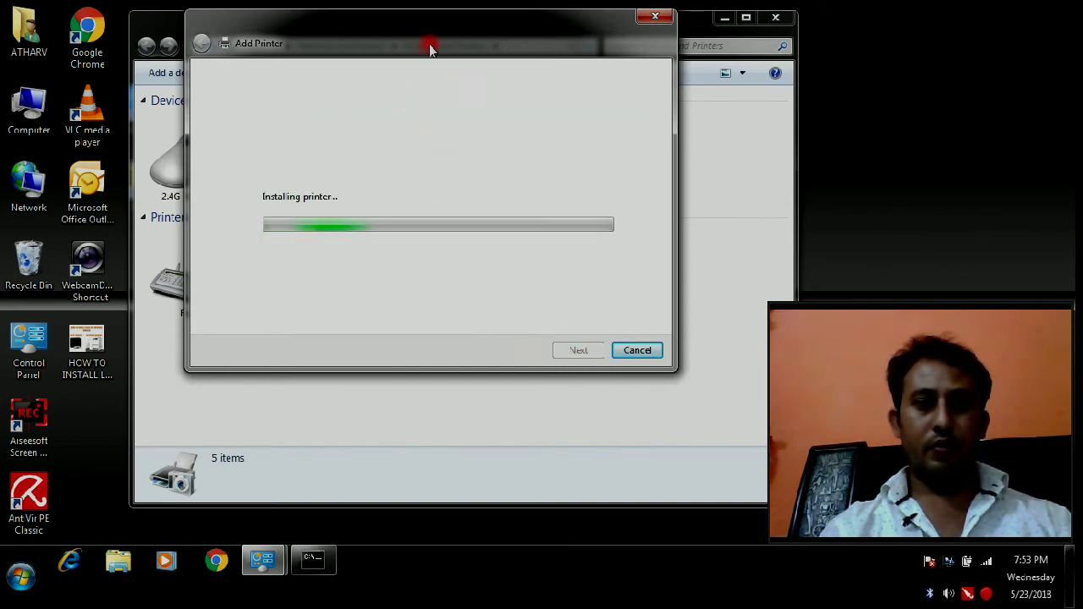
Step: Complete the wizard without sharing the printer and keep it set as the default printer
{"action": "left_click_drag", "start_coordinate": [429, 44], "coordinate": [385, 48]}
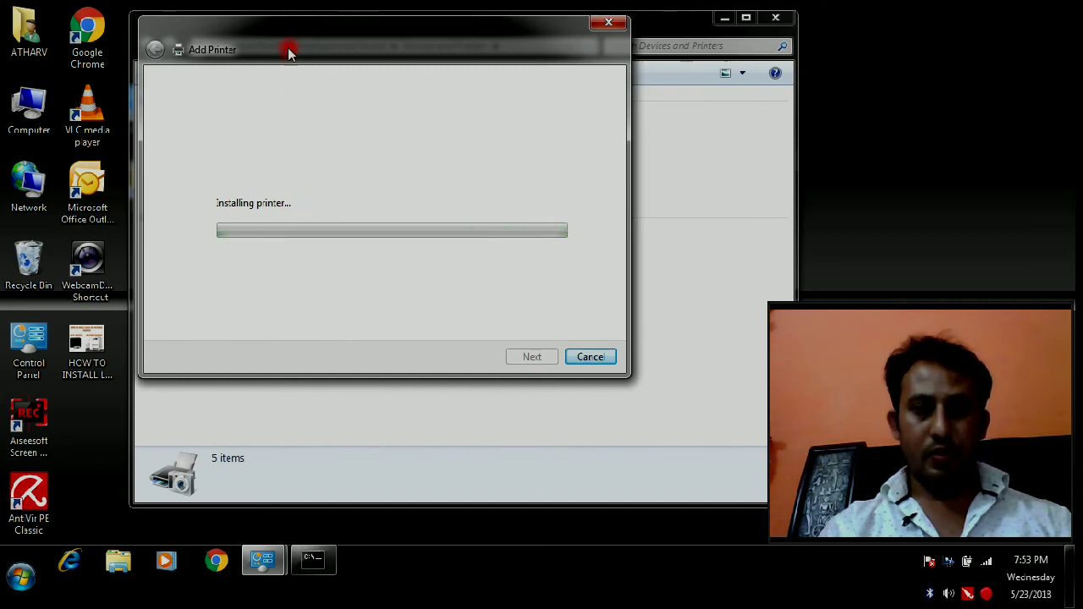
{"action": "mouse_move", "coordinate": [289, 51]}
{"action": "left_mouse_down"}
{"action": "mouse_move", "coordinate": [343, 80]}
{"action": "mouse_move", "coordinate": [289, 65]}
{"action": "left_mouse_up"}
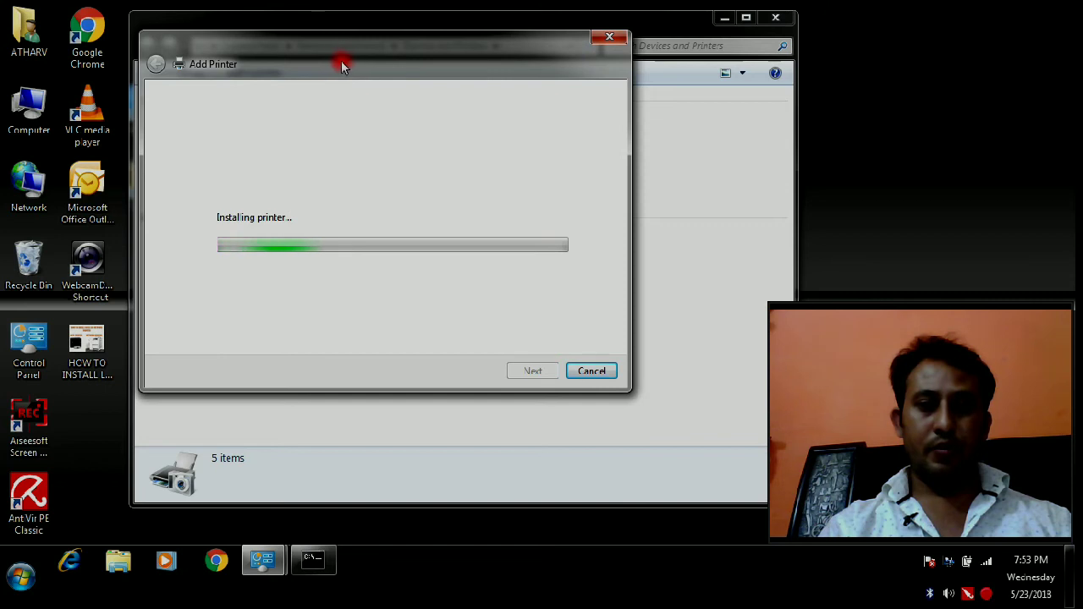
{"action": "left_click_drag", "start_coordinate": [341, 60], "coordinate": [333, 58]}
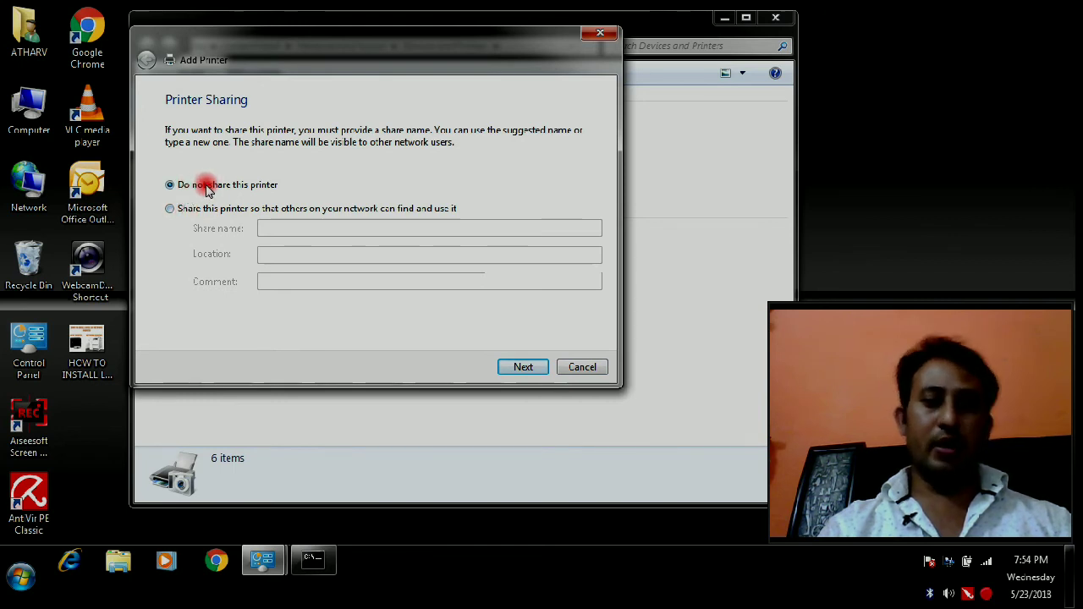
{"action": "left_click", "coordinate": [524, 366]}
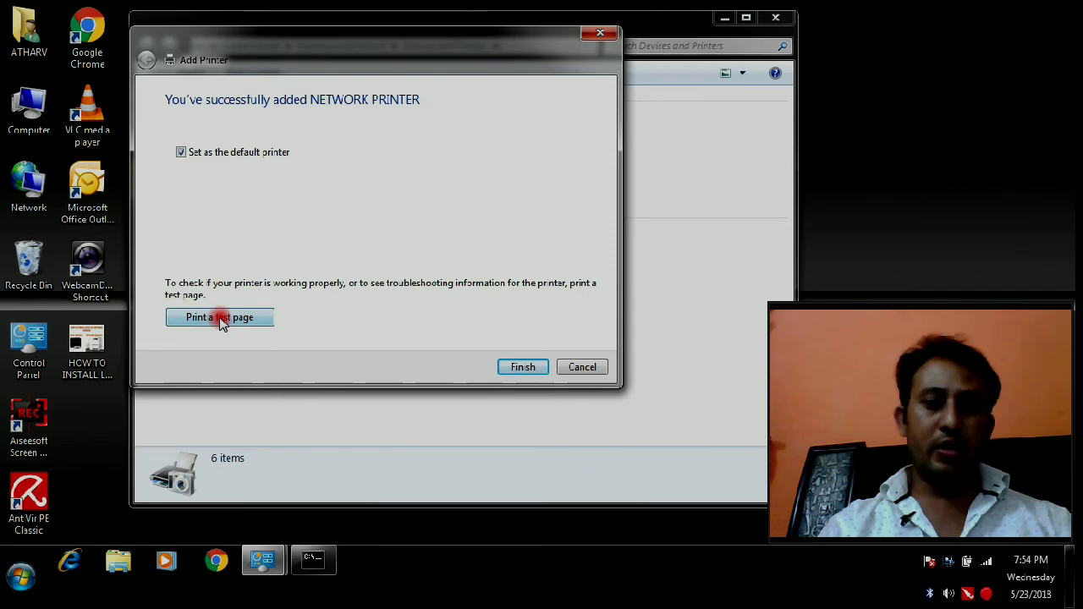
{"action": "left_click", "coordinate": [523, 371]}
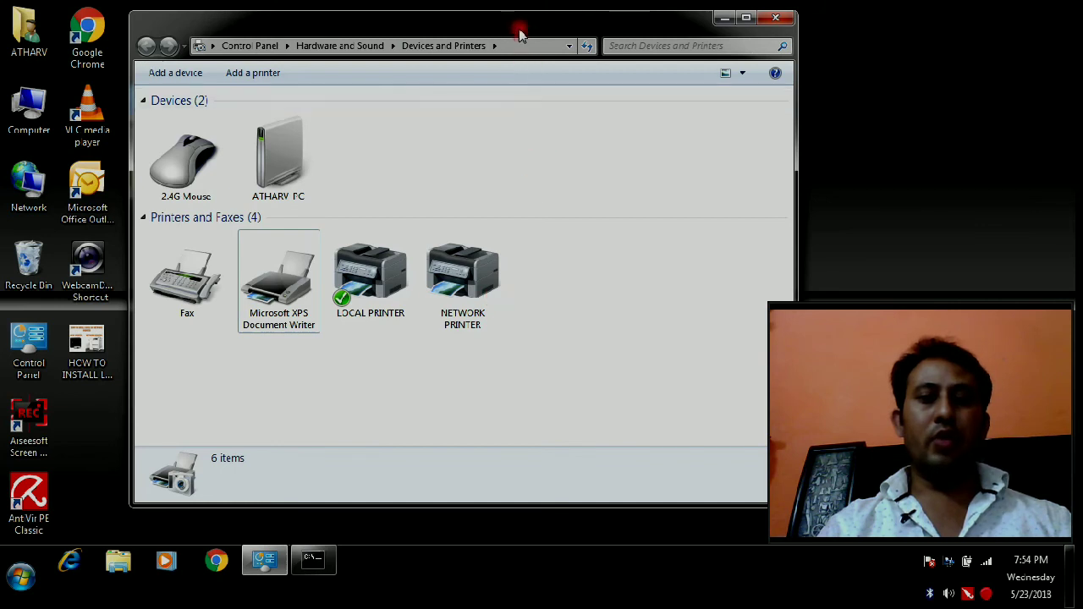
Step: Select LOCAL PRINTER and NETWORK PRINTER in turn to compare their details
{"action": "left_click_drag", "start_coordinate": [508, 26], "coordinate": [484, 17]}
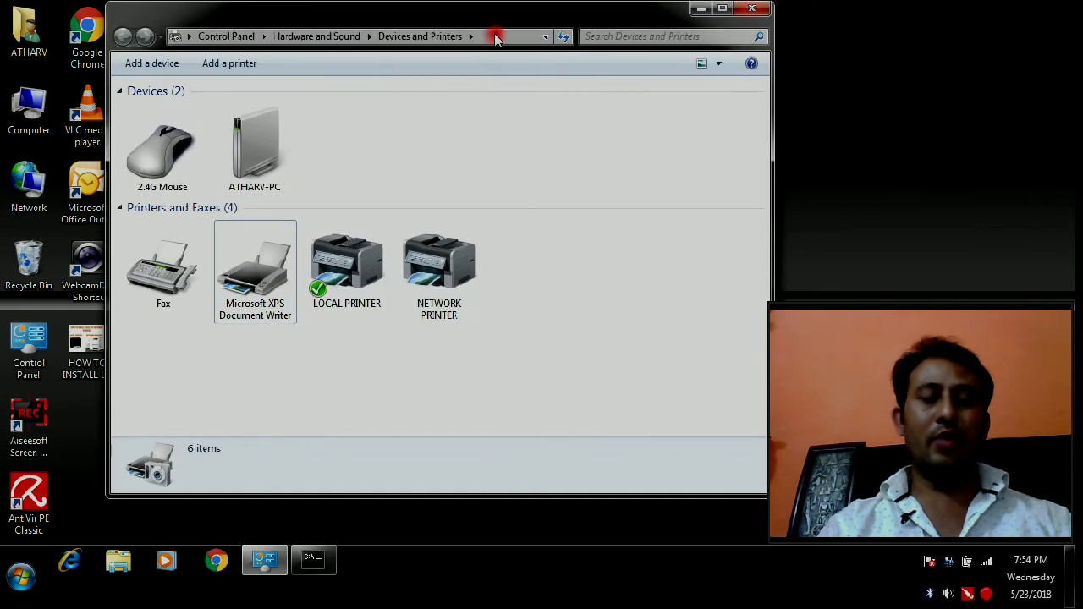
{"action": "left_click", "coordinate": [354, 289]}
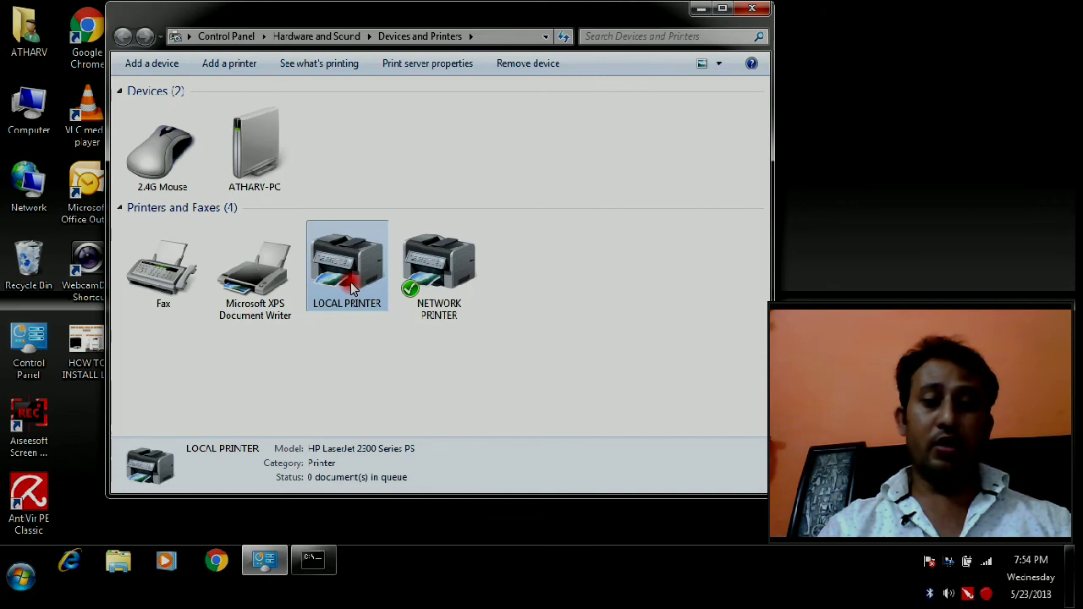
{"action": "left_click", "coordinate": [438, 285]}
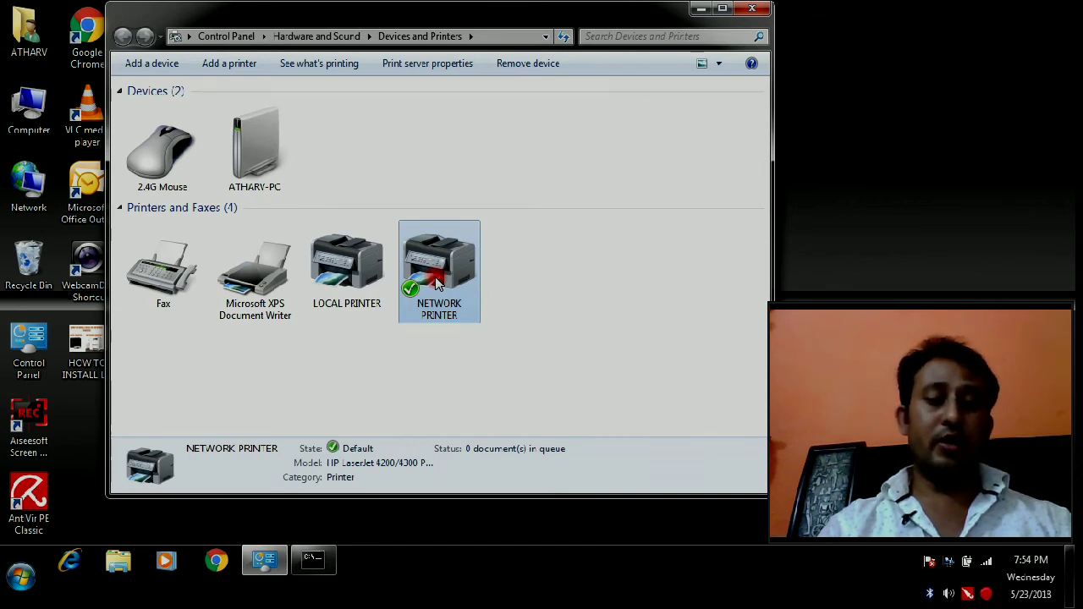
{"action": "left_click", "coordinate": [353, 279]}
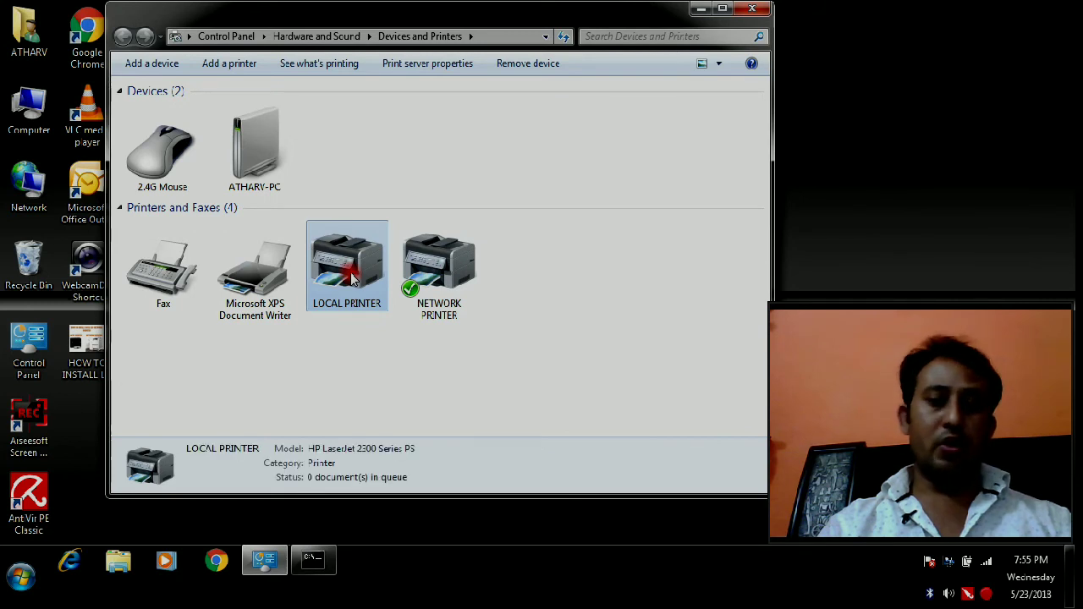
{"action": "left_click", "coordinate": [446, 282]}
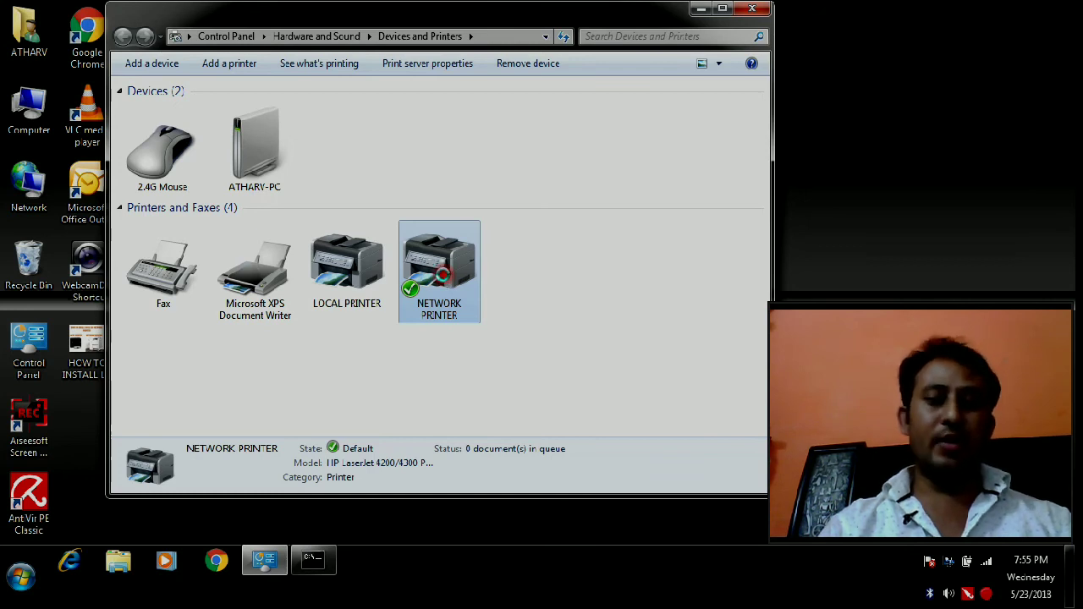
{"action": "right_click", "coordinate": [443, 273]}
{"action": "left_click", "coordinate": [510, 378]}
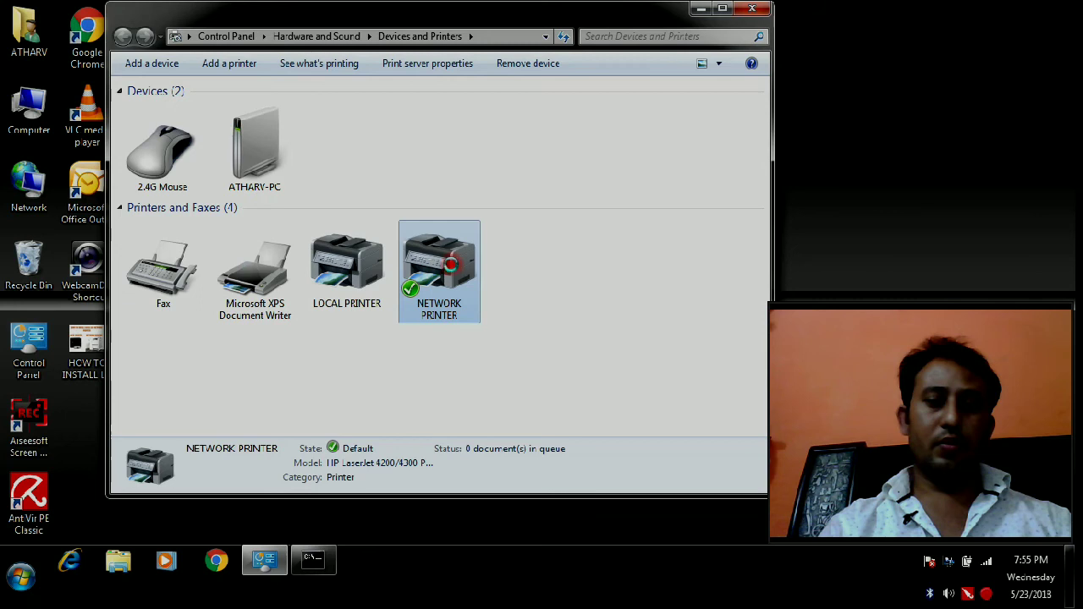
{"action": "right_click", "coordinate": [451, 264]}
{"action": "left_click", "coordinate": [632, 241]}
{"action": "left_click", "coordinate": [631, 240]}
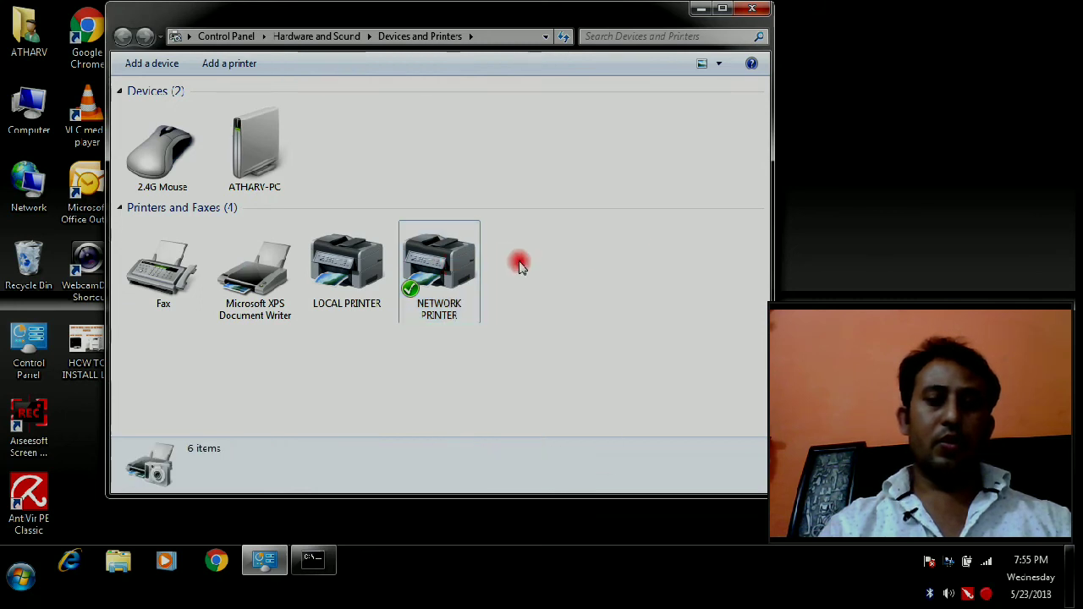
Step: Open the printer properties of NETWORK PRINTER and examine its port list with the Port column widened
{"action": "left_click", "coordinate": [440, 270]}
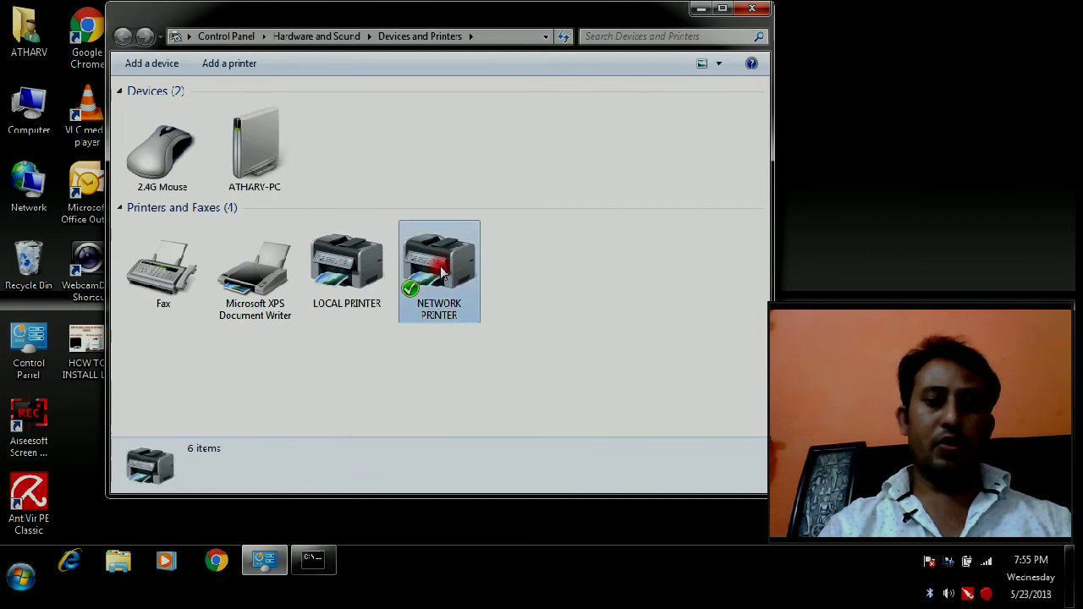
{"action": "right_click", "coordinate": [440, 271]}
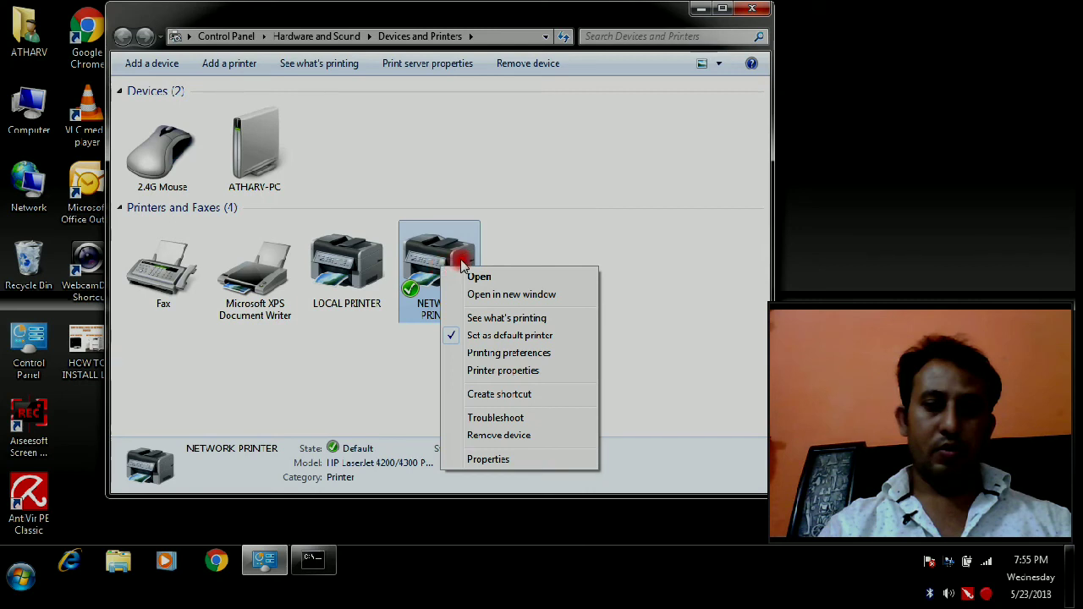
{"action": "left_click", "coordinate": [508, 370]}
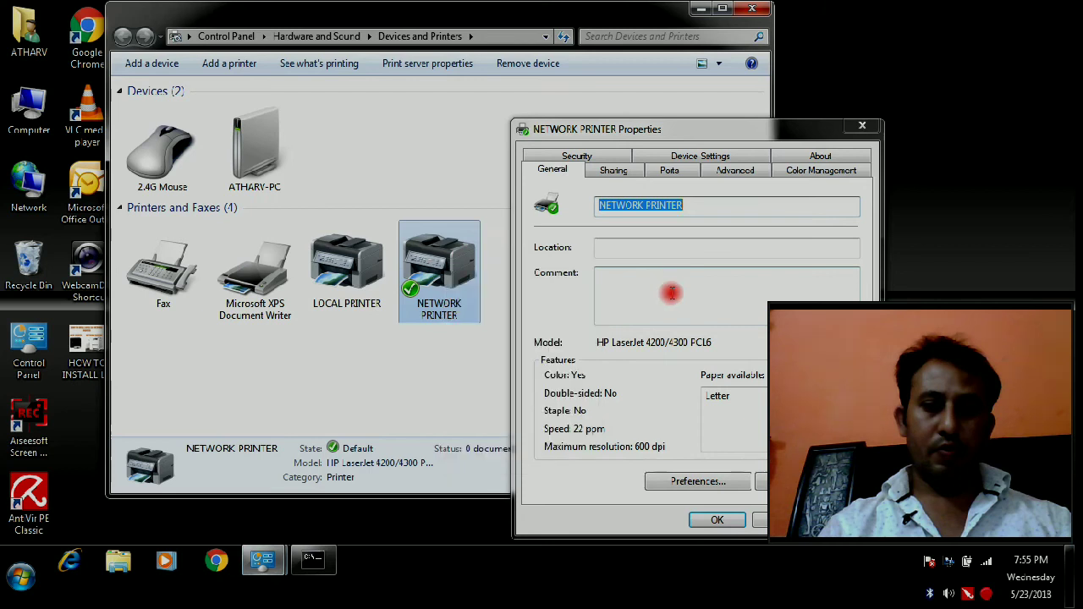
{"action": "left_click_drag", "start_coordinate": [671, 130], "coordinate": [323, 82]}
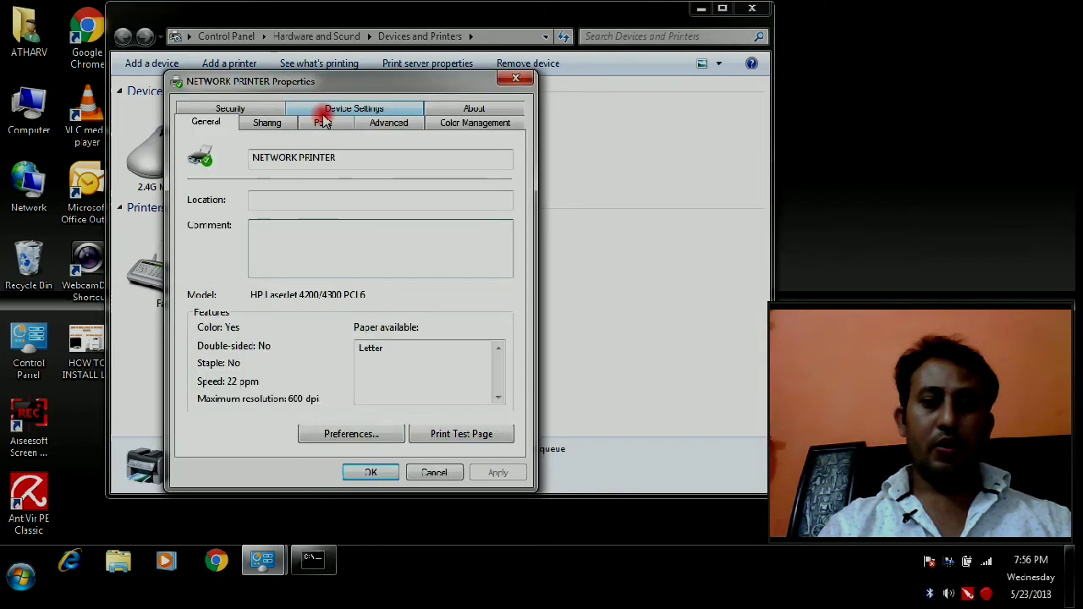
{"action": "left_click", "coordinate": [322, 125]}
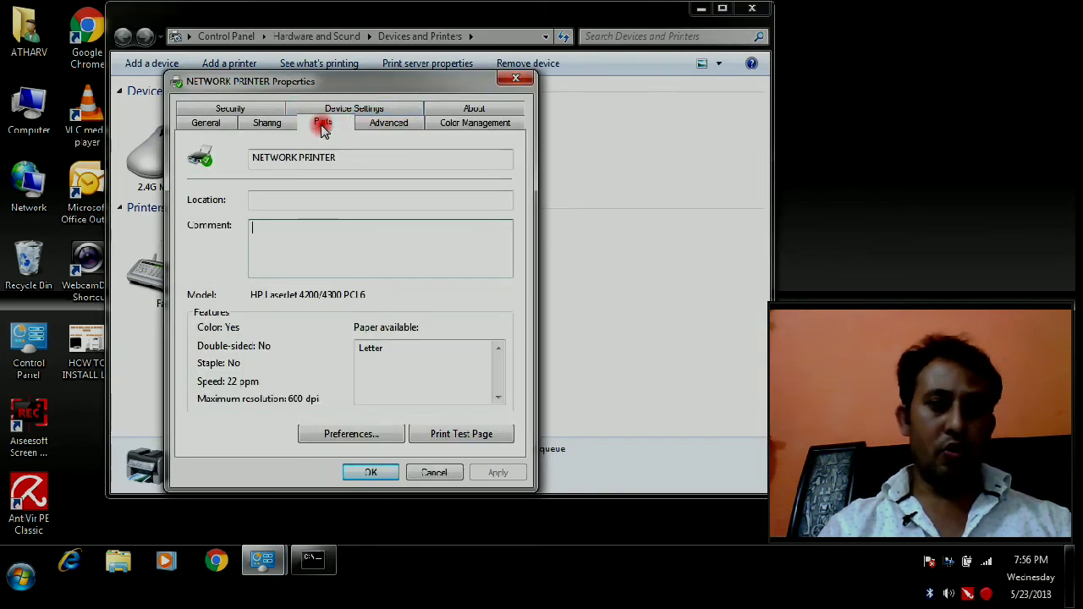
{"action": "left_click_drag", "start_coordinate": [243, 237], "coordinate": [340, 240]}
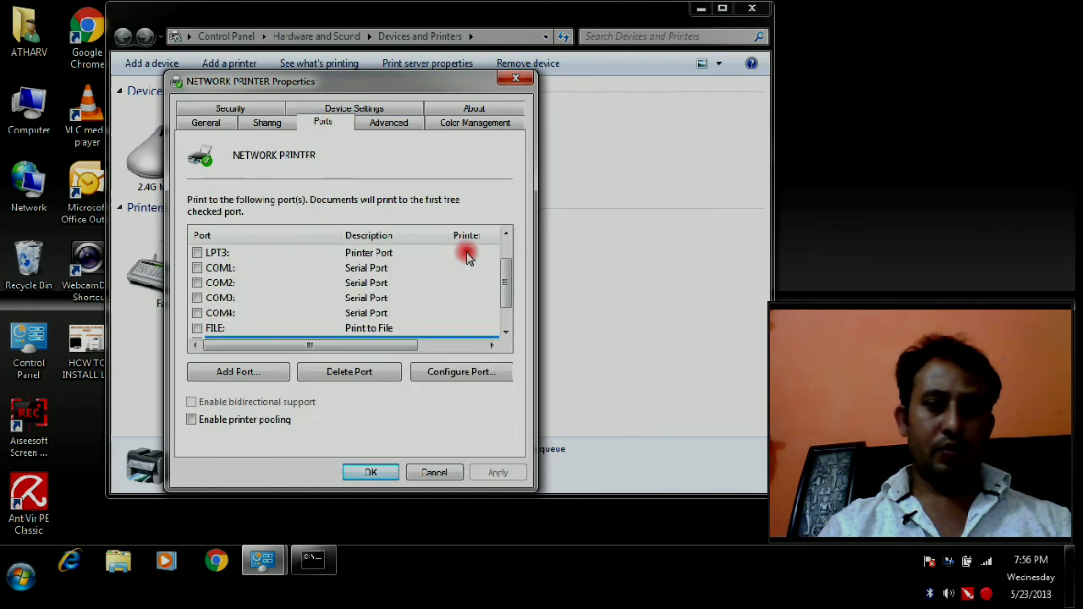
Step: Start adding a Standard TCP/IP Port to NETWORK PRINTER with the IP address and port name 192.168.0.2
{"action": "left_click", "coordinate": [505, 331]}
{"action": "left_click", "coordinate": [505, 331]}
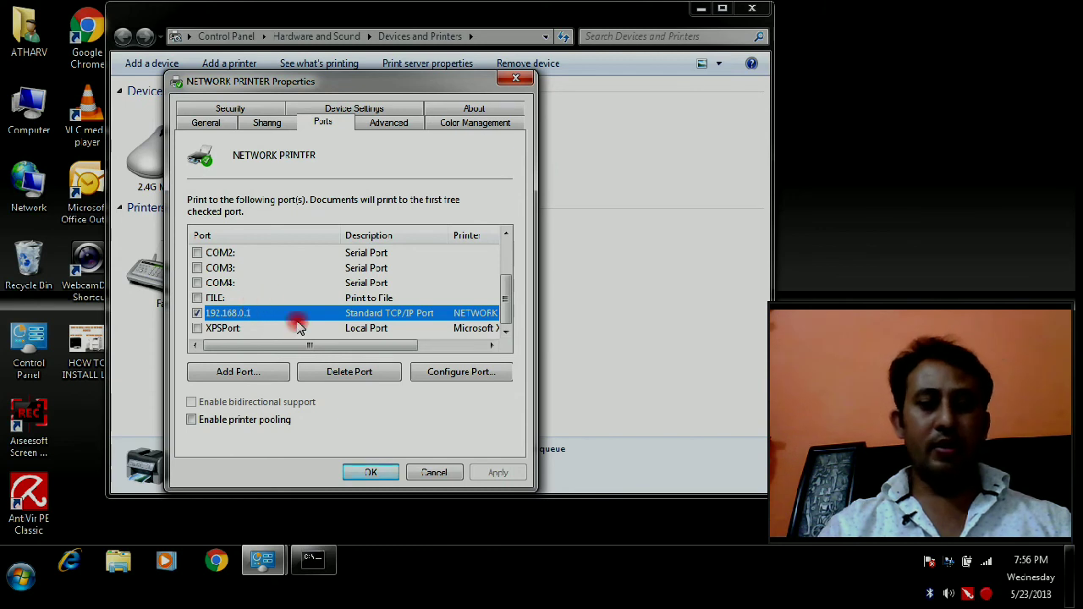
{"action": "left_click", "coordinate": [244, 373]}
{"action": "double_click", "coordinate": [243, 179]}
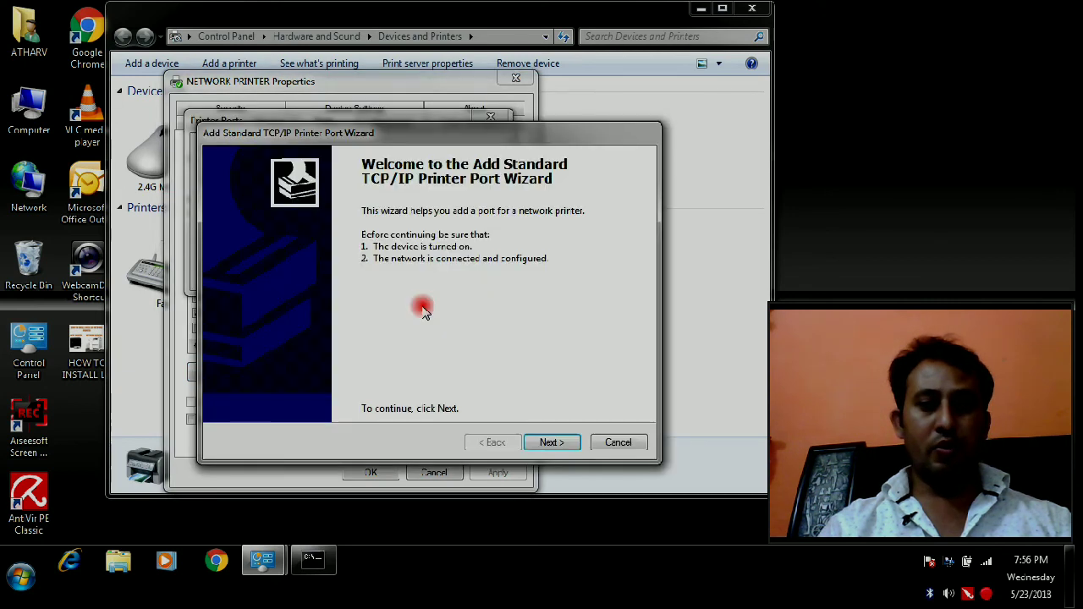
{"action": "left_click", "coordinate": [551, 442]}
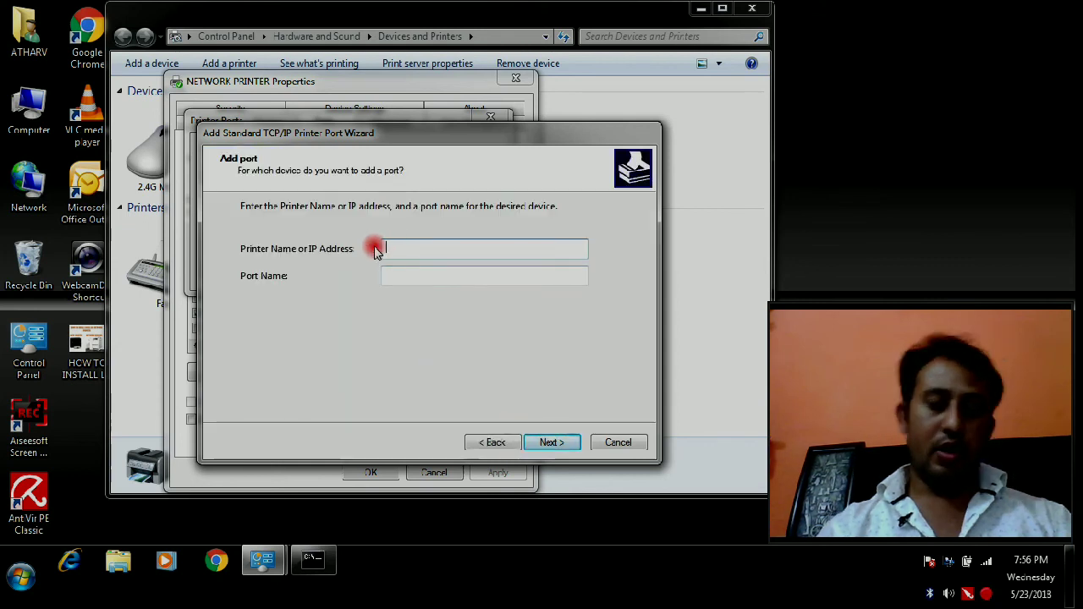
{"action": "type", "text": "192.16"}
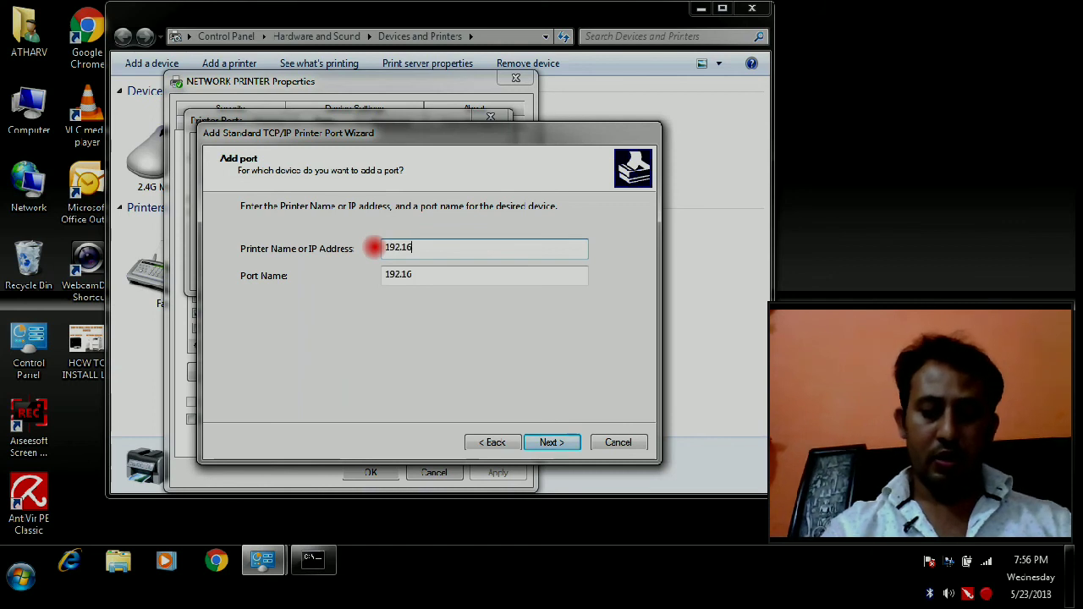
{"action": "type", "text": "8.0"}
{"action": "left_click", "coordinate": [559, 446]}
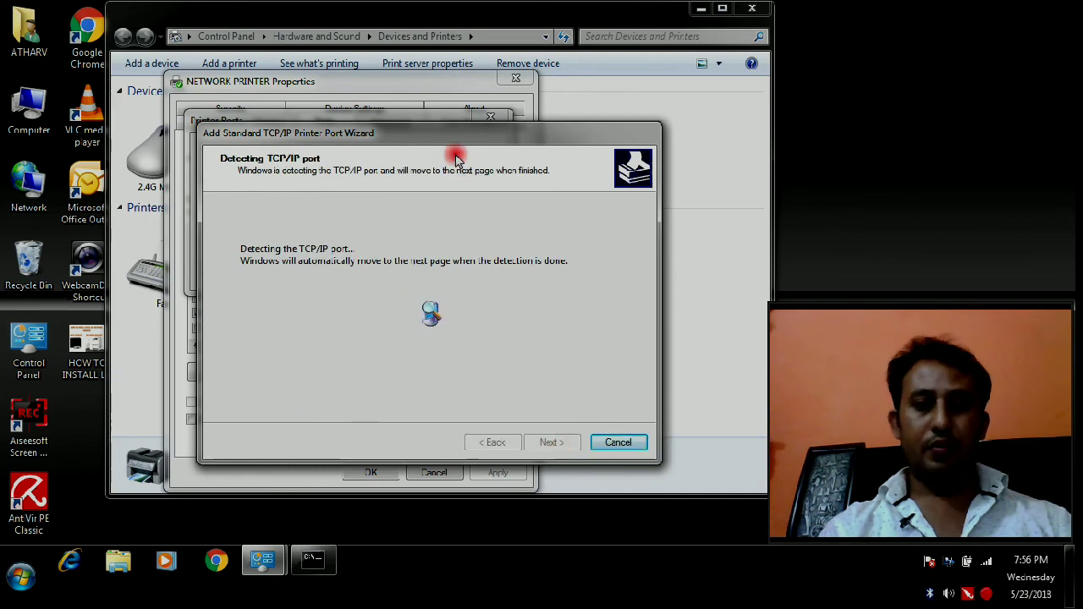
Step: Complete the port wizard with the standard device type Generic Network Card and close the list of available port types
{"action": "left_click_drag", "start_coordinate": [457, 138], "coordinate": [418, 86]}
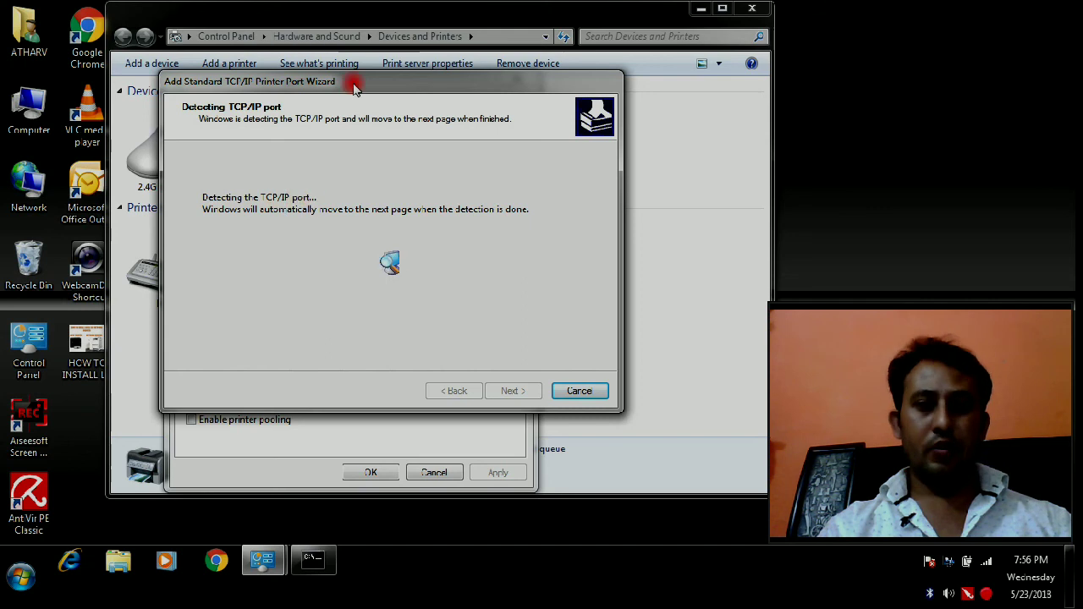
{"action": "left_click_drag", "start_coordinate": [353, 87], "coordinate": [344, 77]}
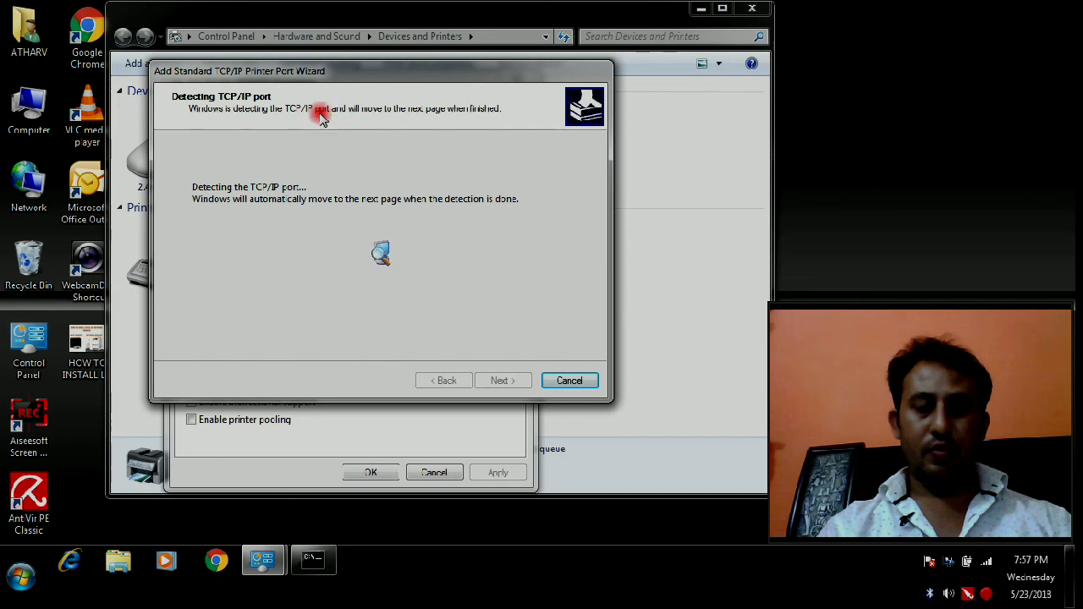
{"action": "left_click_drag", "start_coordinate": [317, 80], "coordinate": [380, 92]}
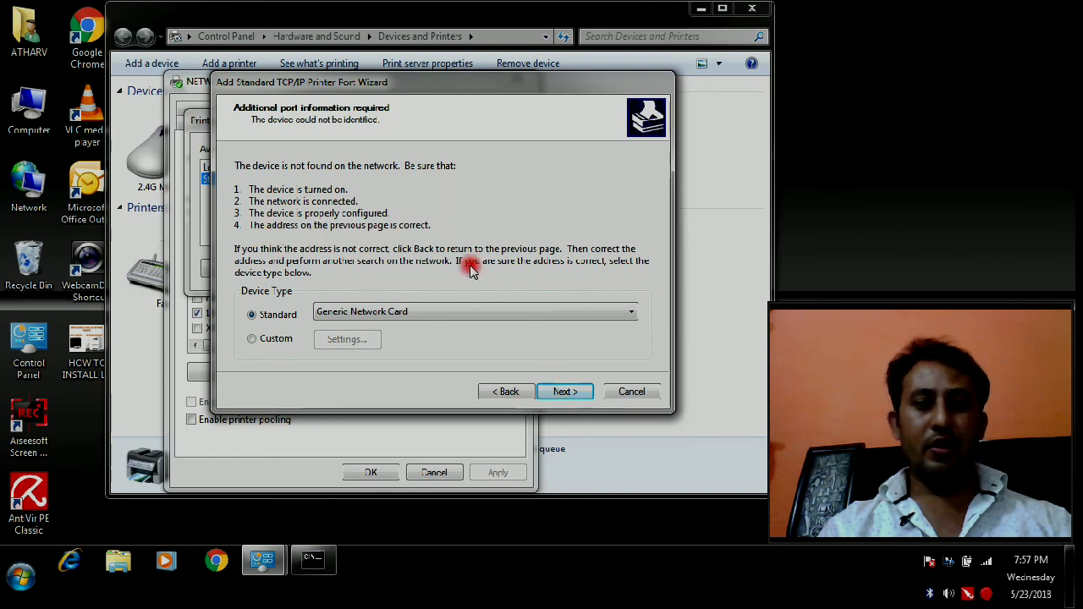
{"action": "left_click", "coordinate": [565, 392]}
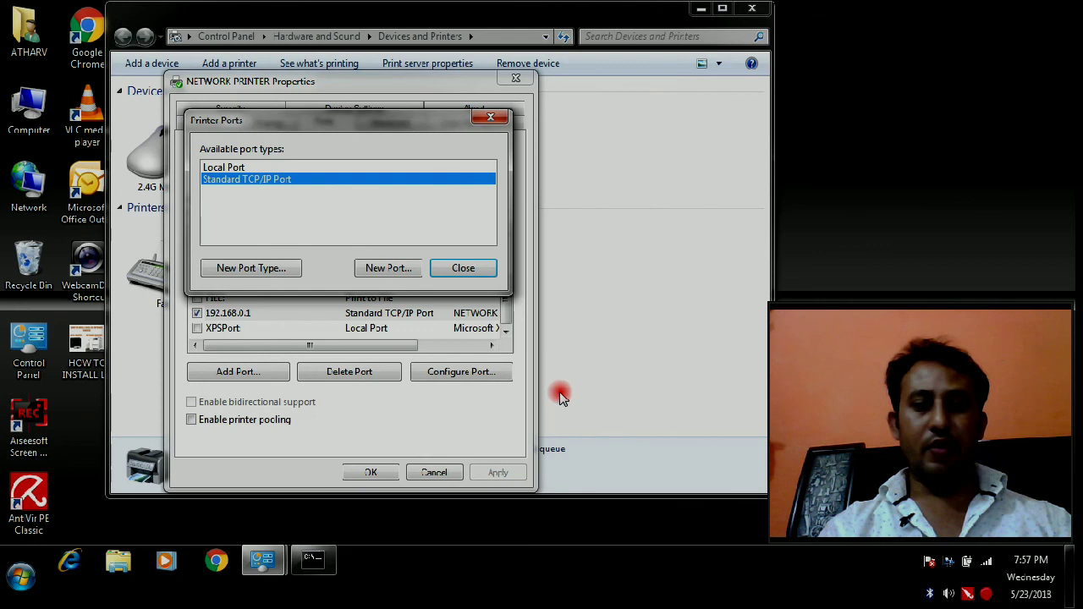
{"action": "left_click", "coordinate": [457, 269]}
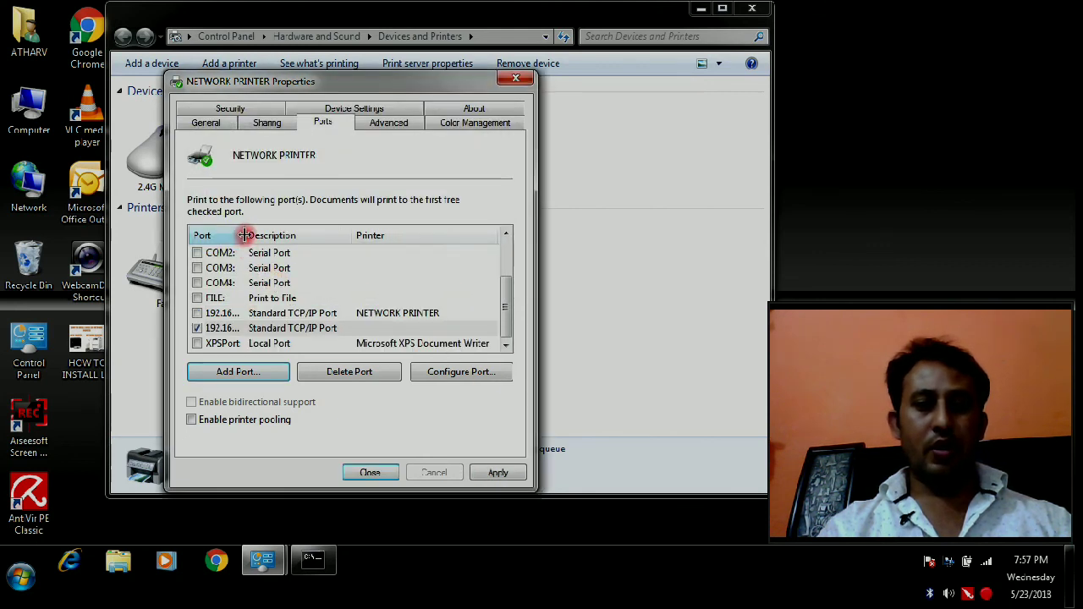
Step: Widen the Port column, apply port 192.168.0.2 to NETWORK PRINTER and close its properties
{"action": "left_click_drag", "start_coordinate": [245, 236], "coordinate": [315, 235]}
{"action": "left_click", "coordinate": [307, 313]}
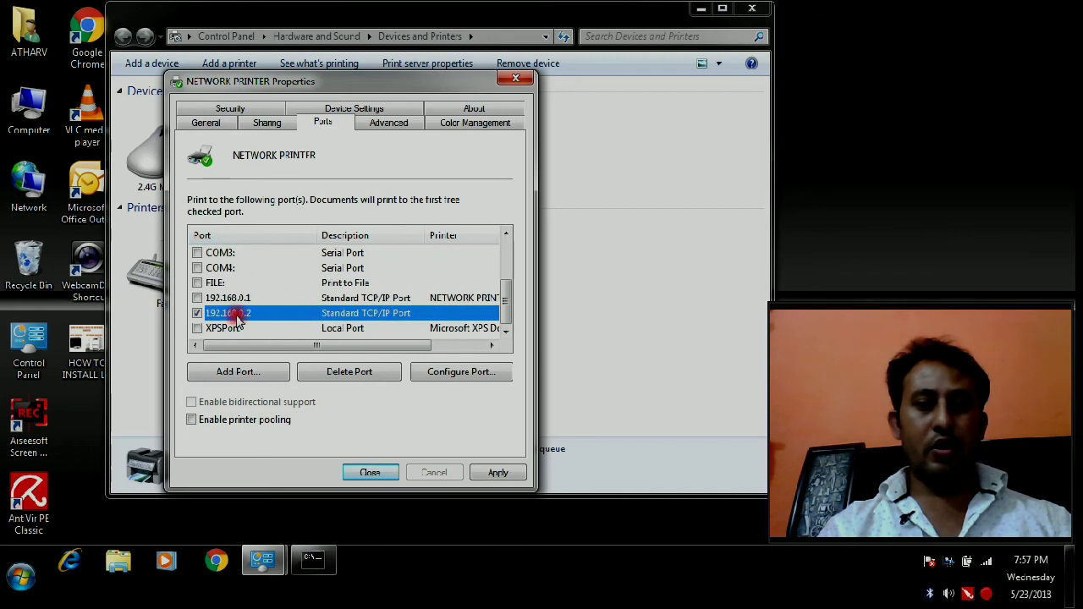
{"action": "left_click", "coordinate": [487, 476]}
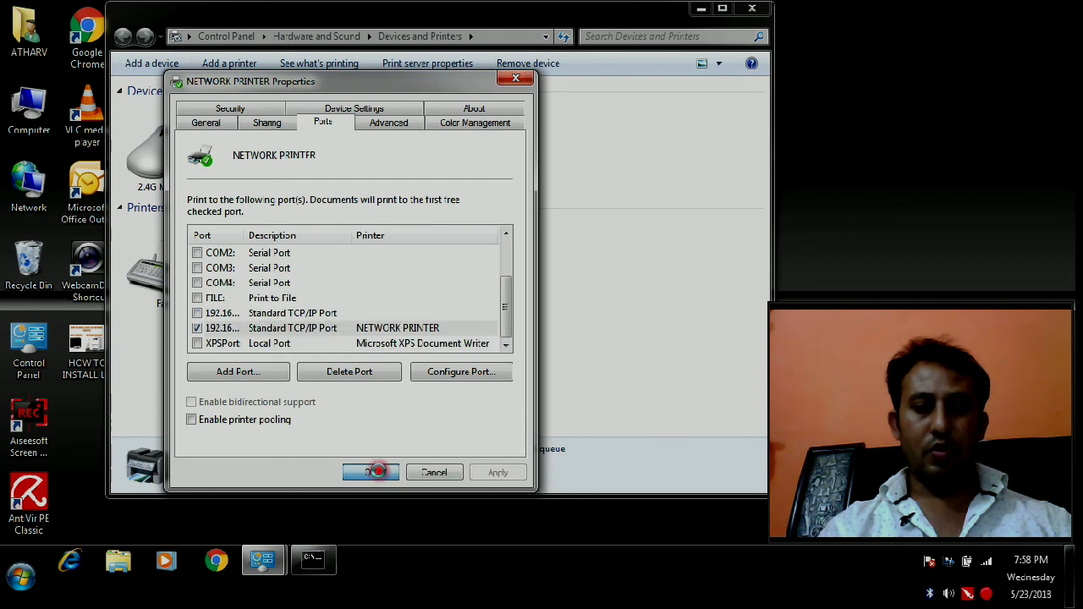
{"action": "left_click", "coordinate": [370, 472]}
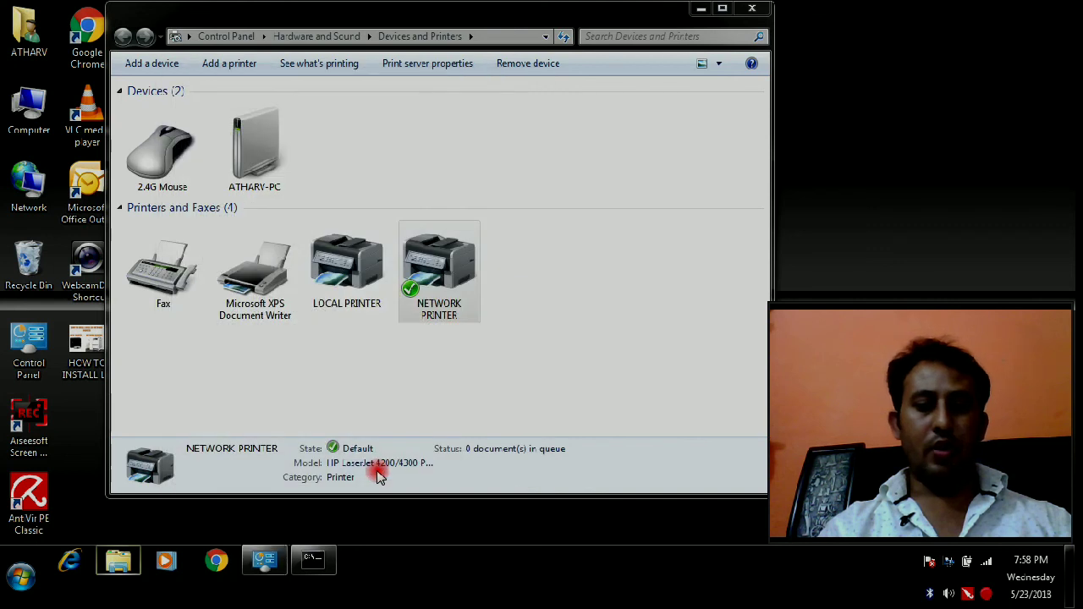
{"action": "left_click", "coordinate": [381, 381]}
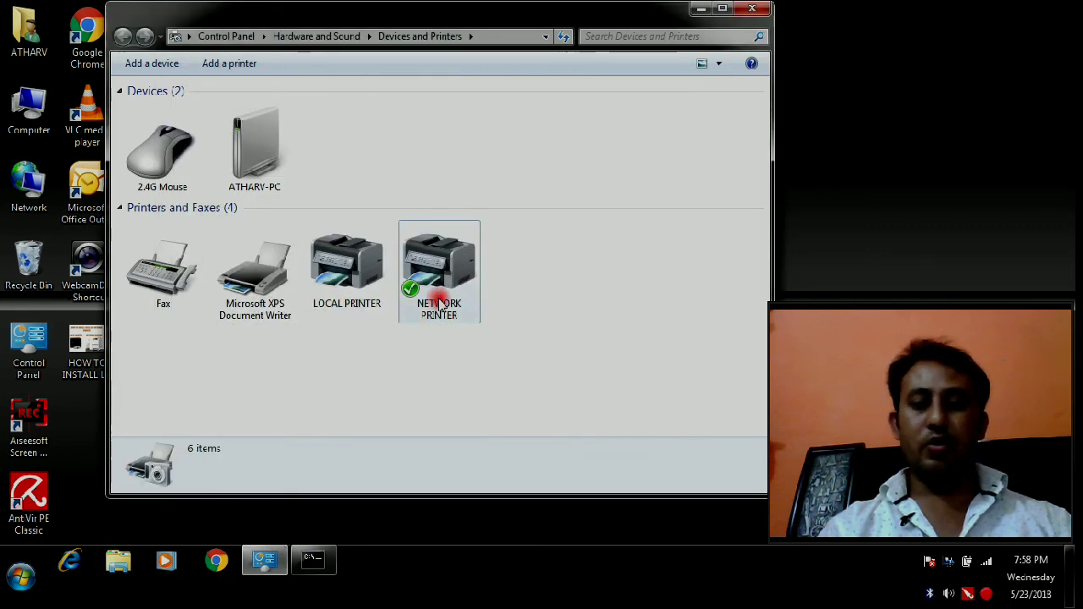